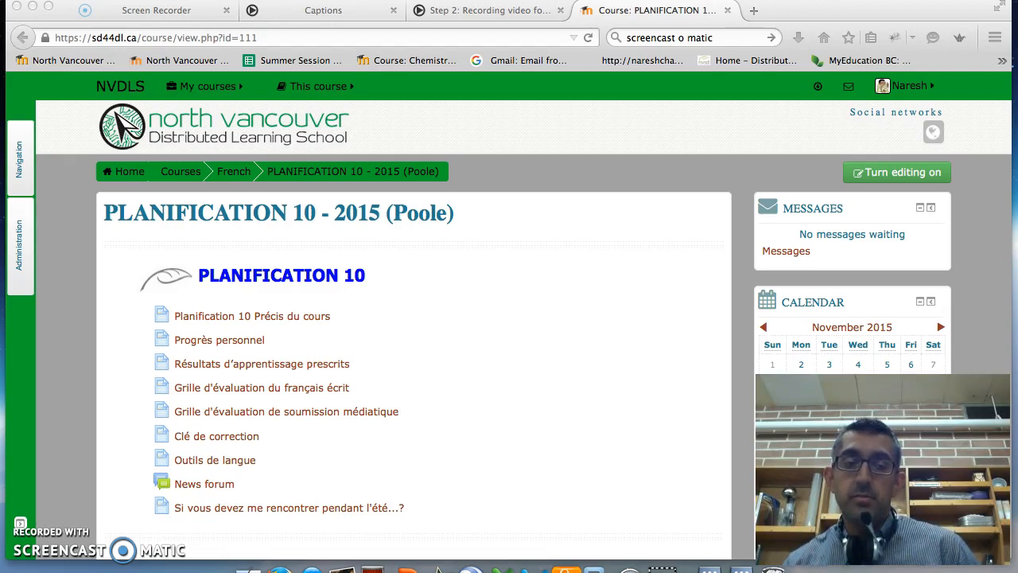
Open the course's grades and display the user report for all users.
left_click(20, 242)
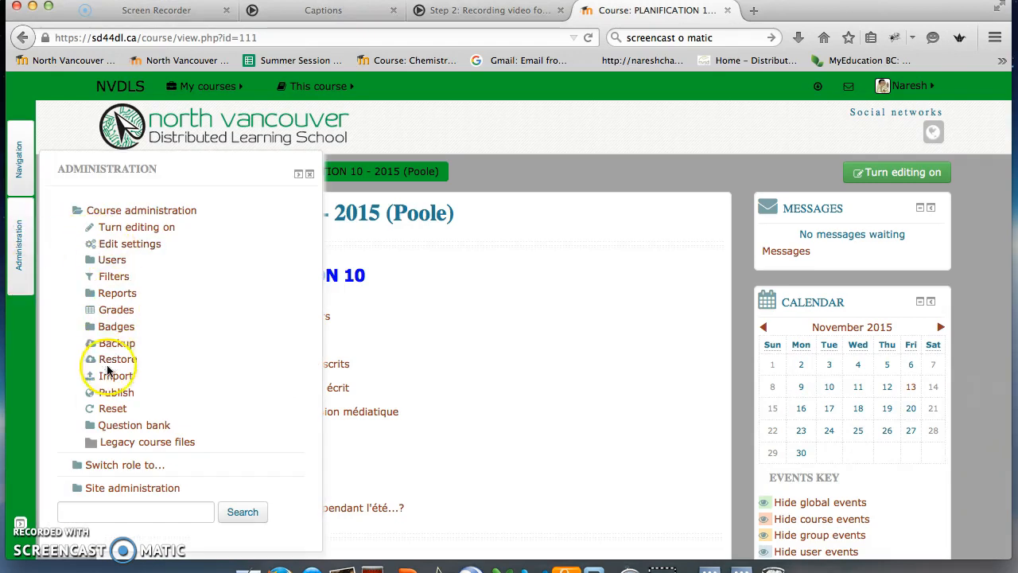
left_click(117, 309)
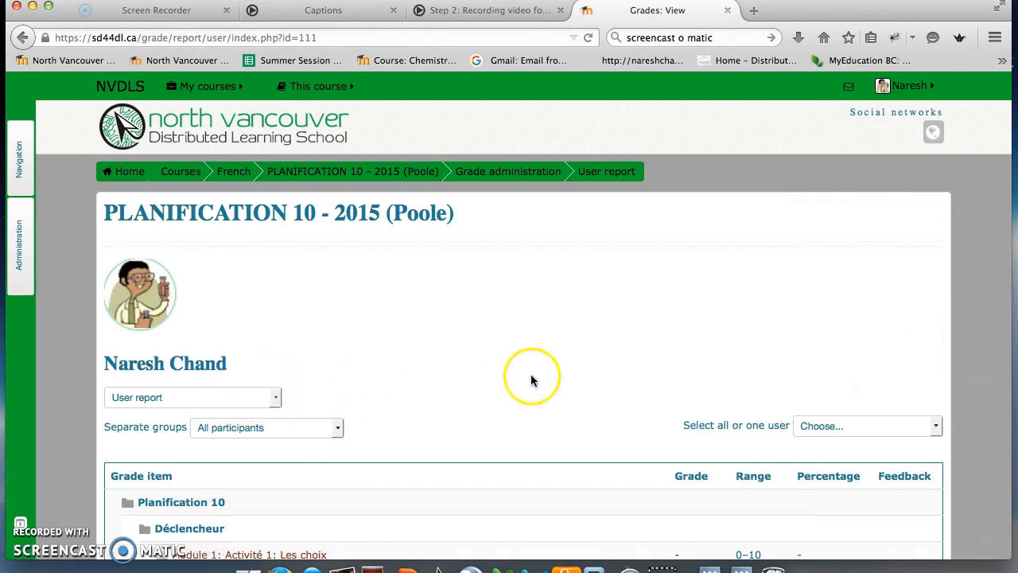
scroll(722, 295, "down", 5)
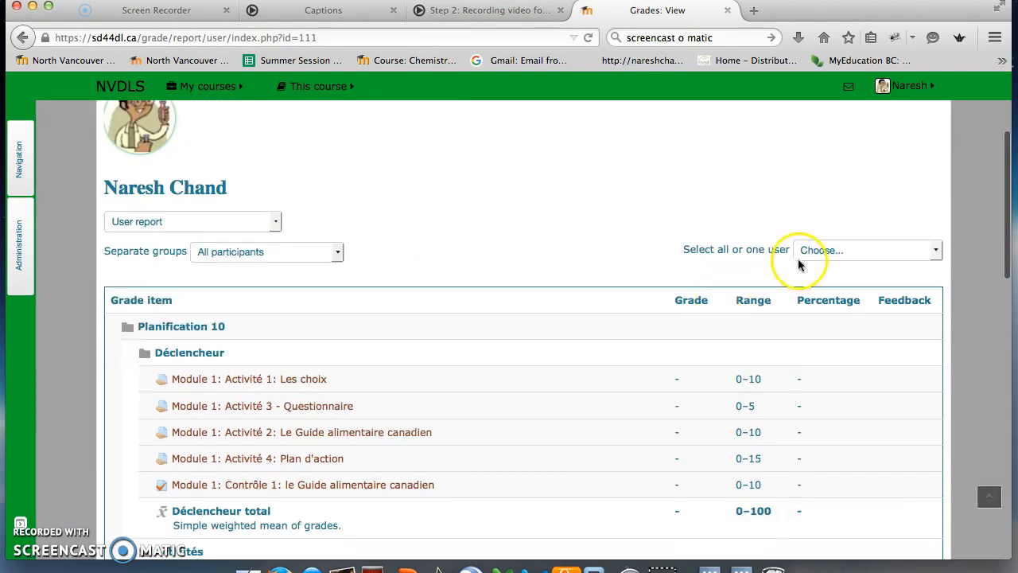
left_click(830, 250)
left_click(820, 284)
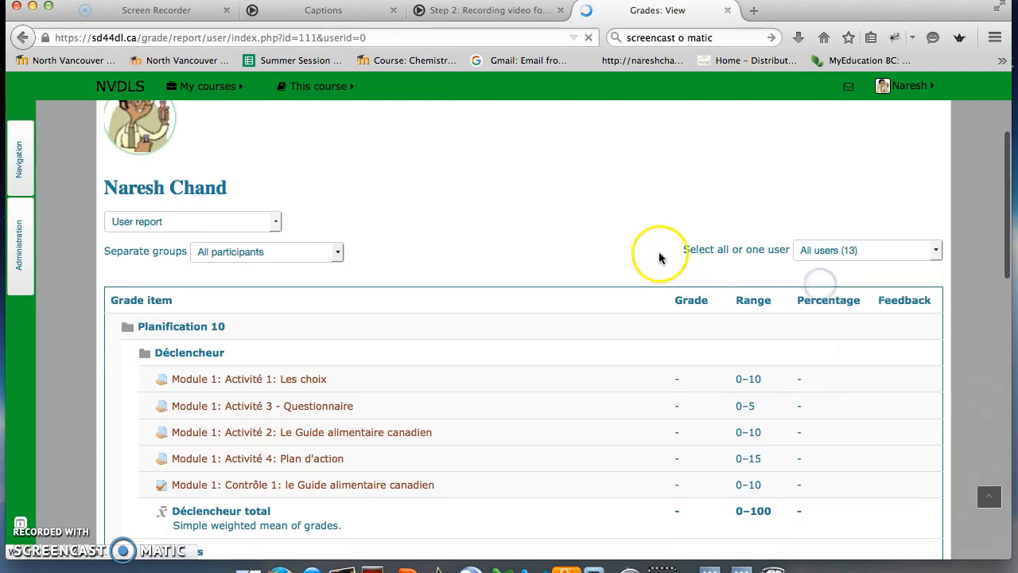
Examine the grades, category totals and course total in the first student's user report.
scroll(659, 252, "down", 6)
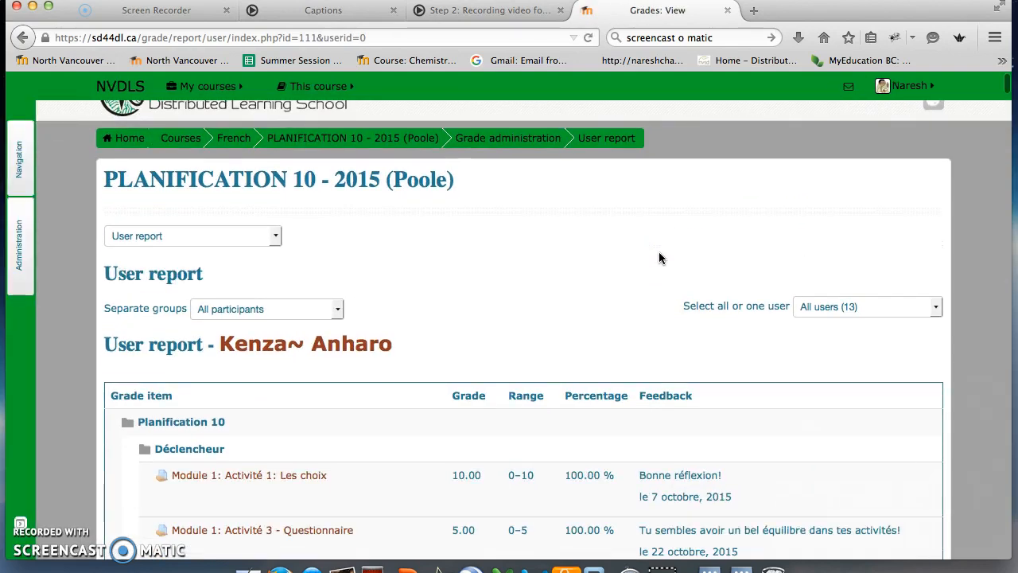
scroll(658, 252, "down", 2)
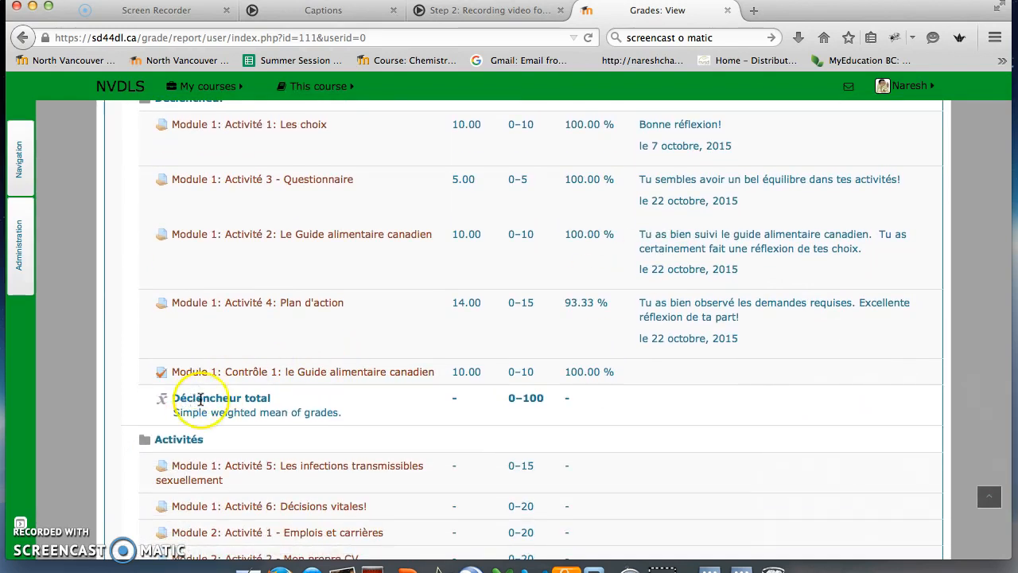
left_click(581, 407)
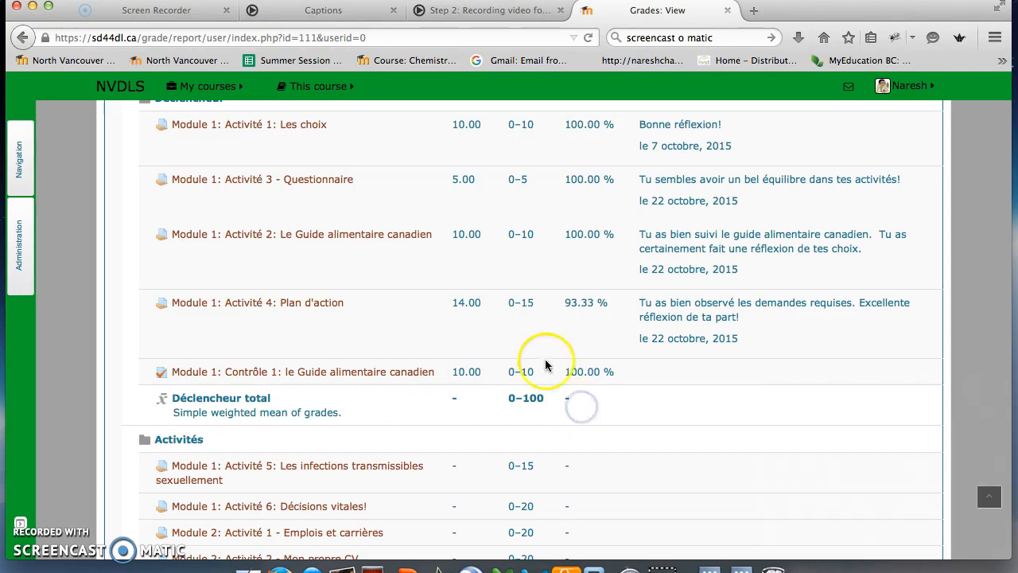
scroll(541, 353, "down", 10)
scroll(539, 353, "down", 8)
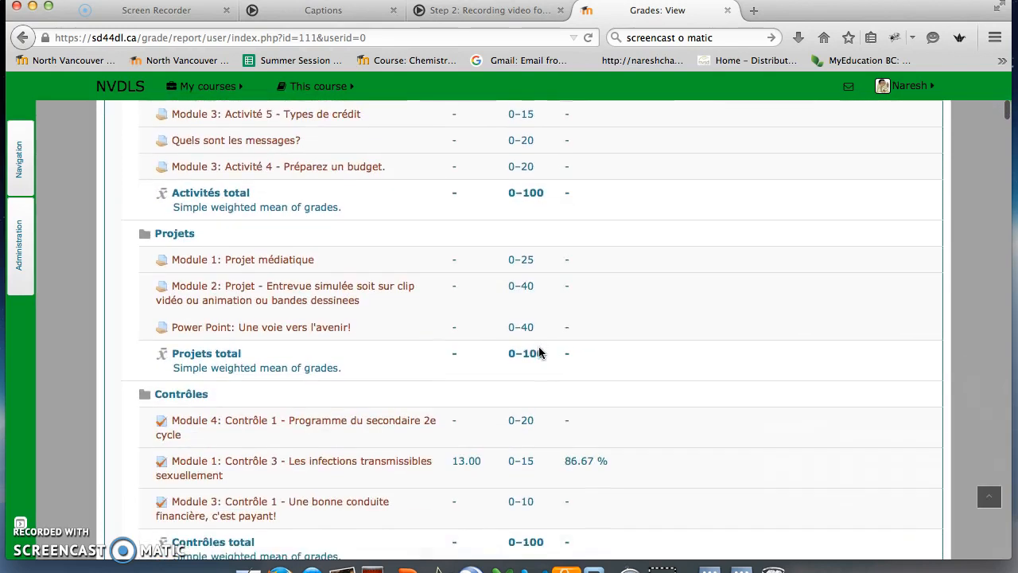
left_click(612, 341)
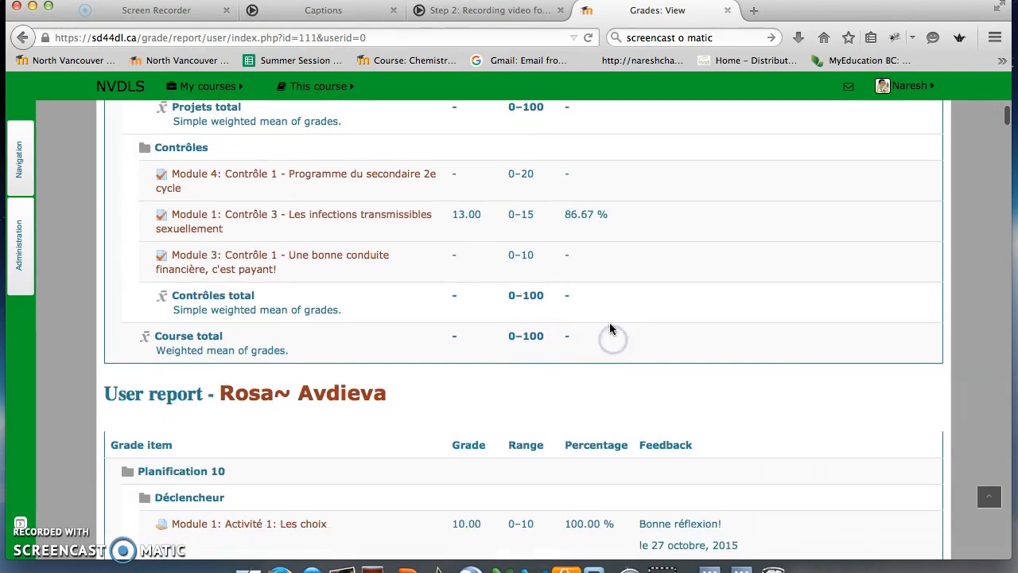
Review the second student's user report through its Activités, Projets, Contrôles and course totals.
scroll(609, 334, "down", 8)
scroll(608, 319, "down", 1)
left_click(591, 327)
scroll(591, 328, "down", 6)
scroll(590, 331, "down", 10)
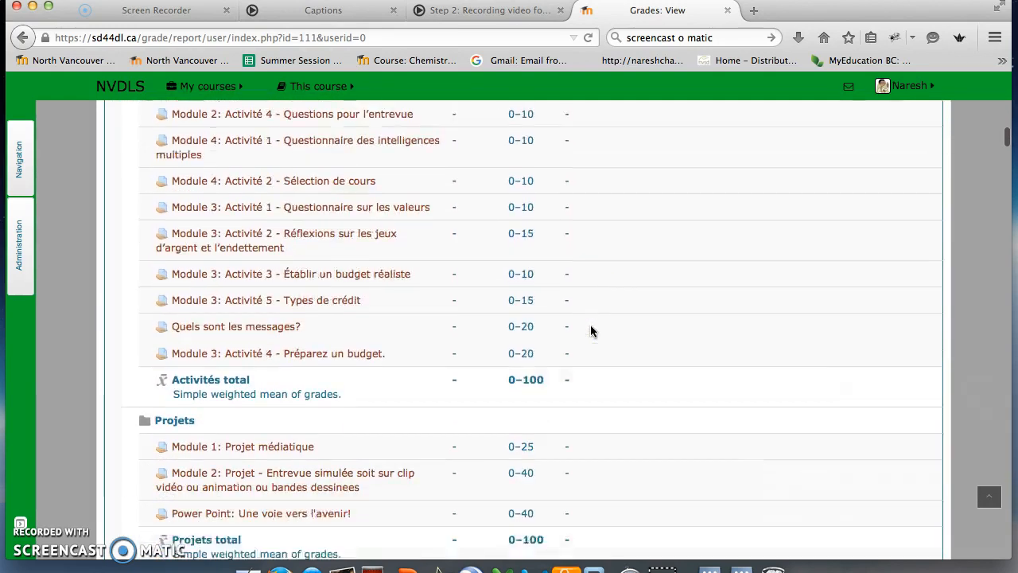
scroll(590, 326, "down", 1)
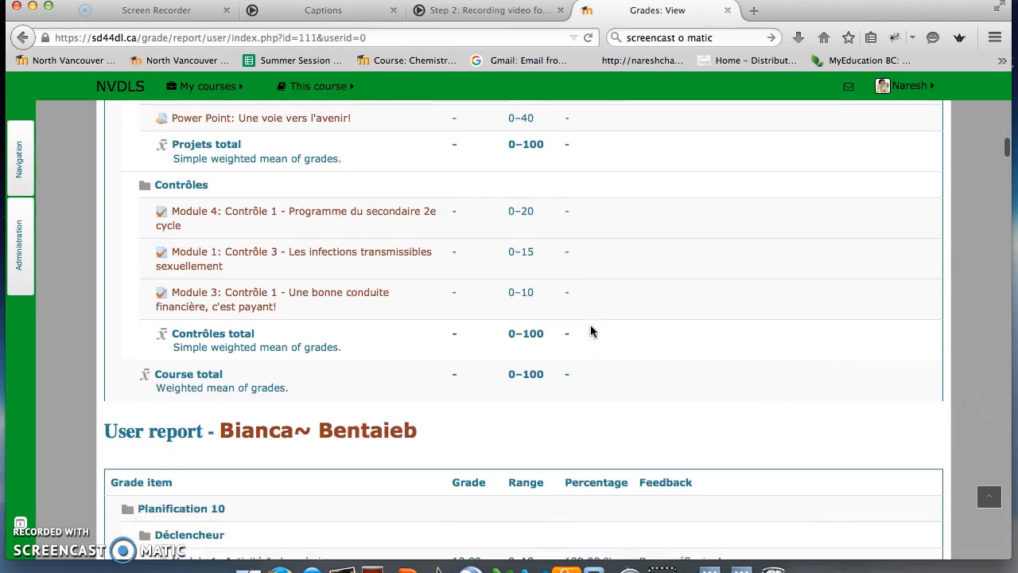
left_click(593, 346)
Check the third student's user report for module grades, category totals and the course total.
scroll(610, 326, "down", 9)
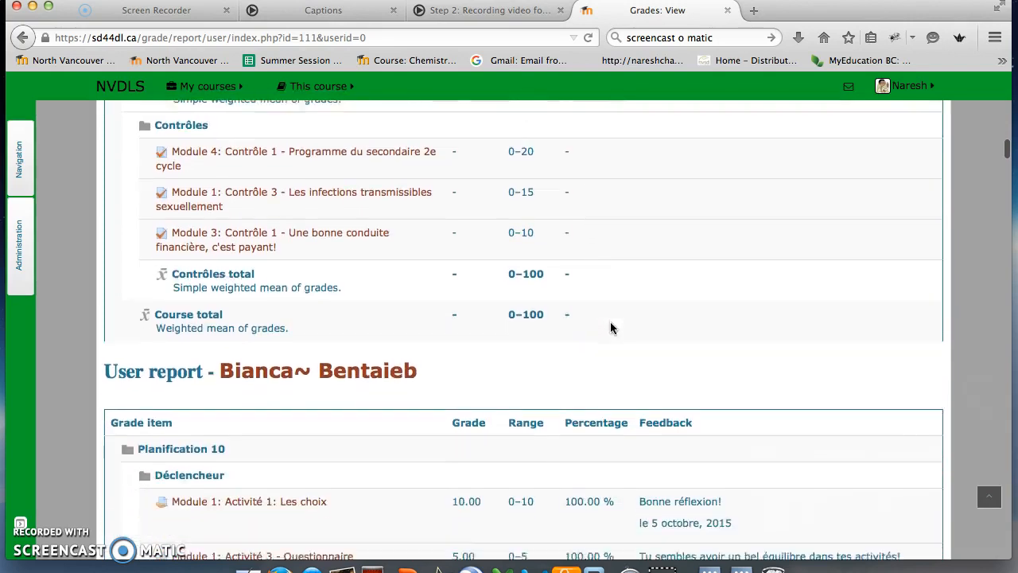
scroll(610, 326, "down", 8)
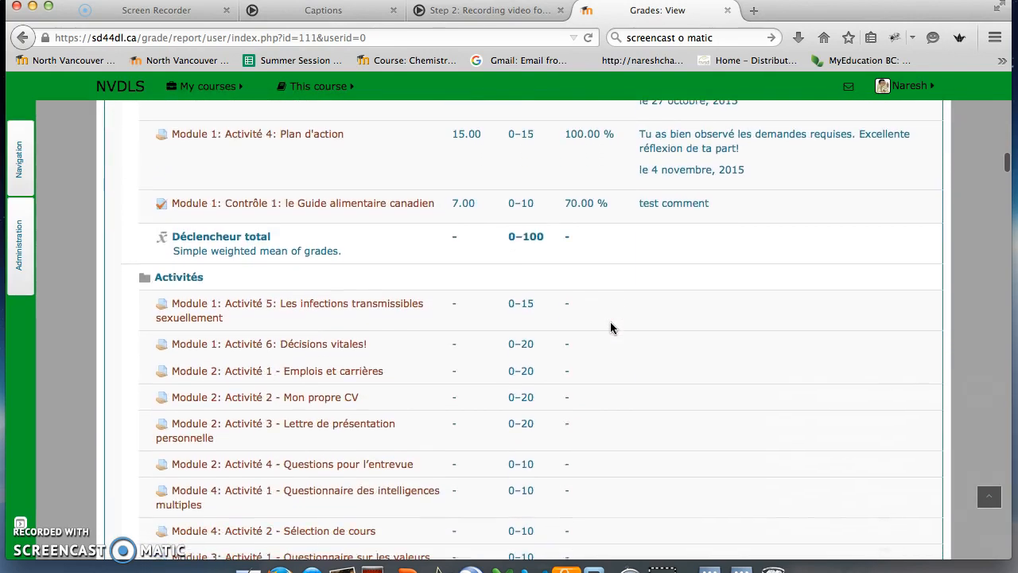
scroll(610, 328, "down", 5)
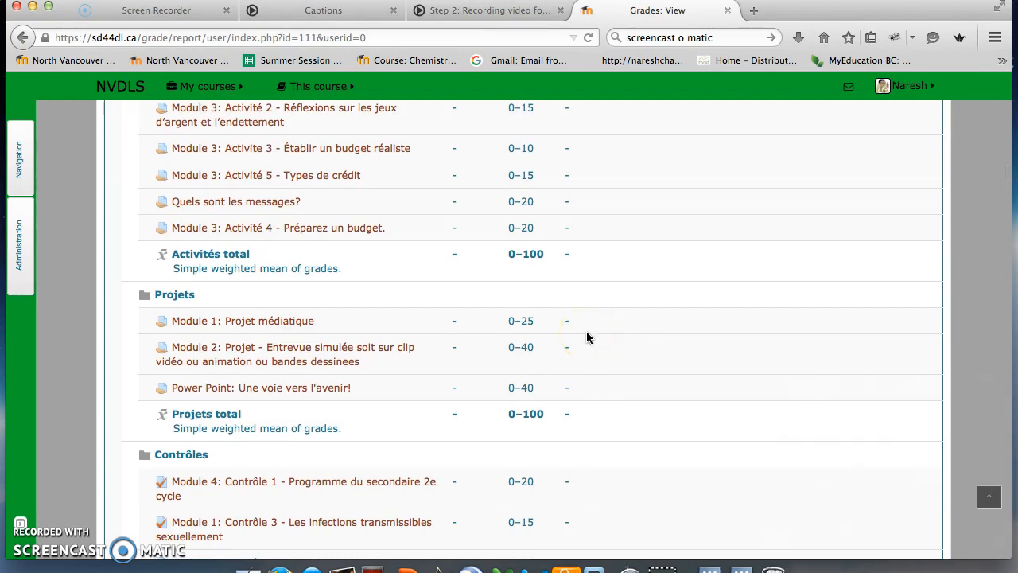
scroll(587, 333, "down", 5)
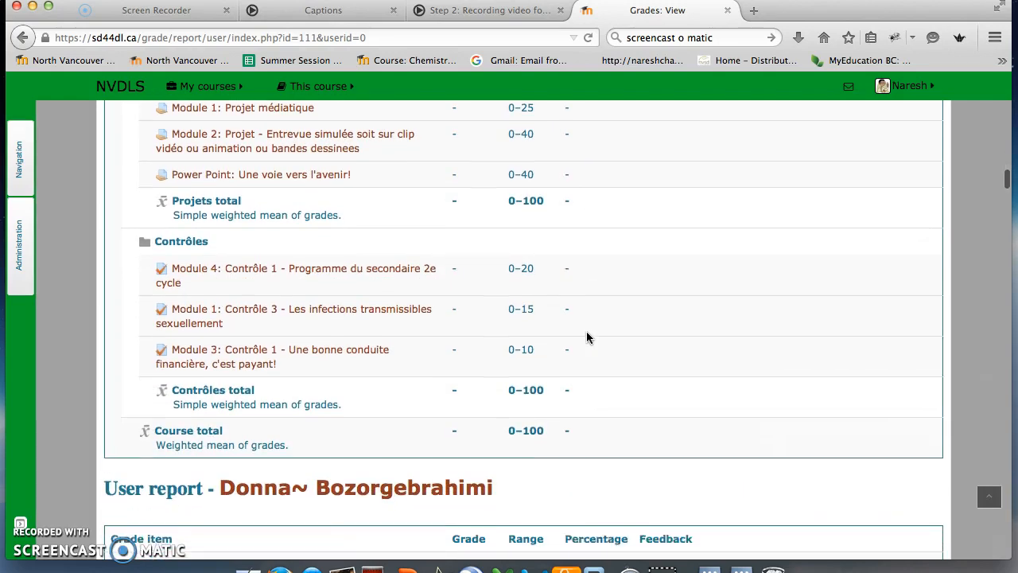
left_click(591, 430)
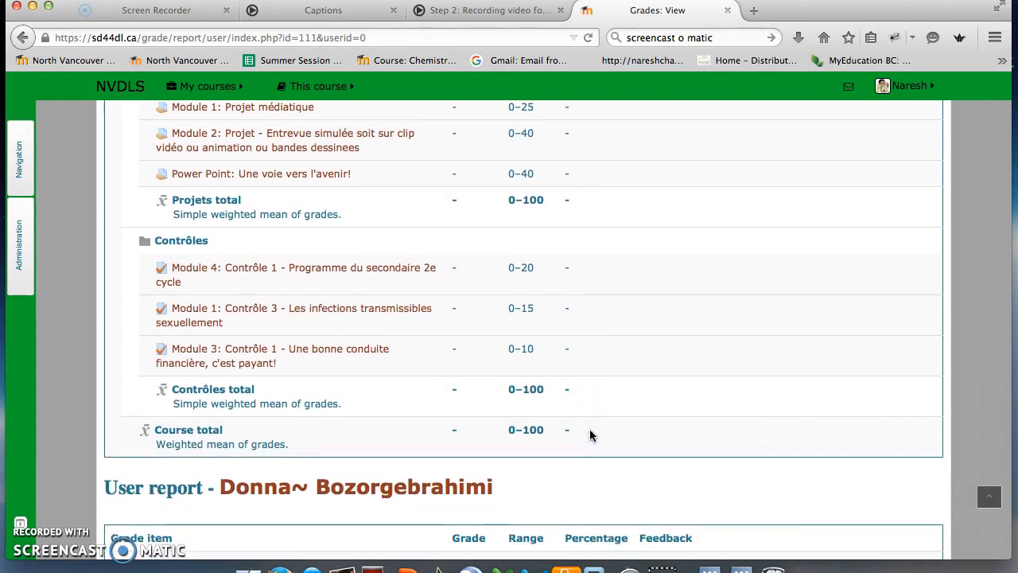
left_click(531, 427)
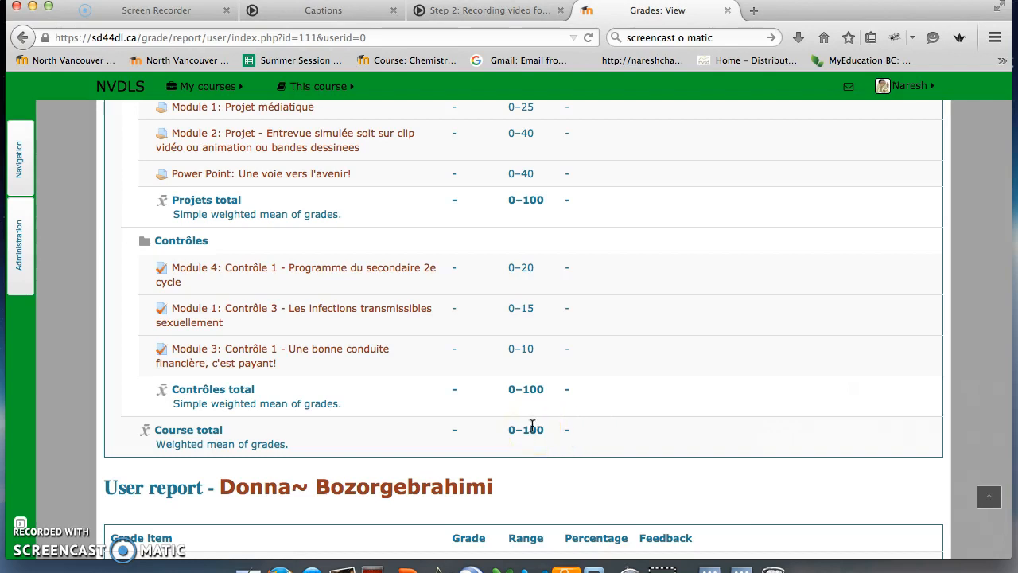
left_click(465, 454)
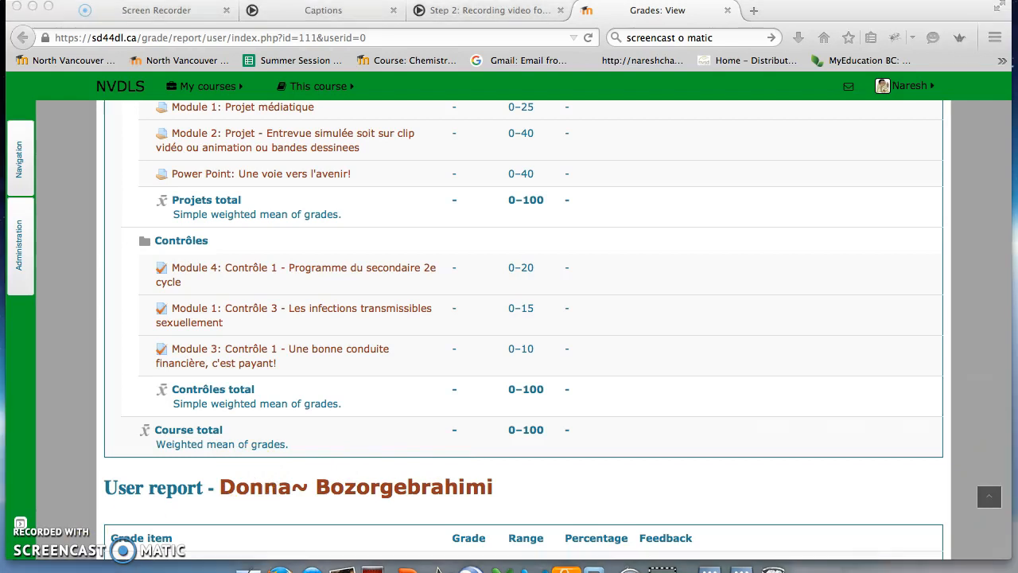
Switch the gradebook from the user report to the Categories and items setup.
left_click(136, 434)
scroll(141, 441, "up", 10)
scroll(158, 438, "up", 20)
scroll(158, 438, "up", 20)
scroll(159, 438, "up", 20)
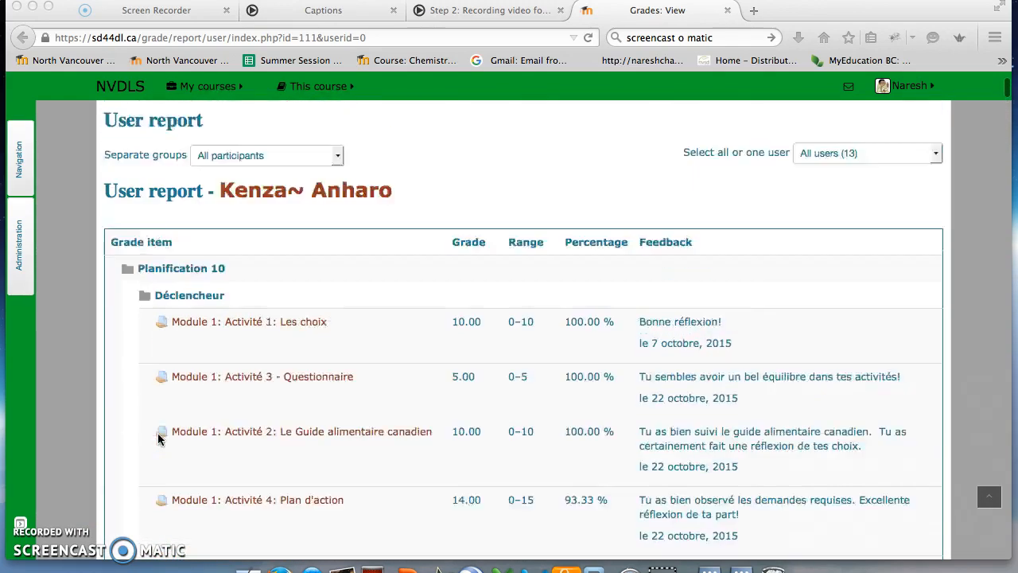
scroll(158, 438, "up", 5)
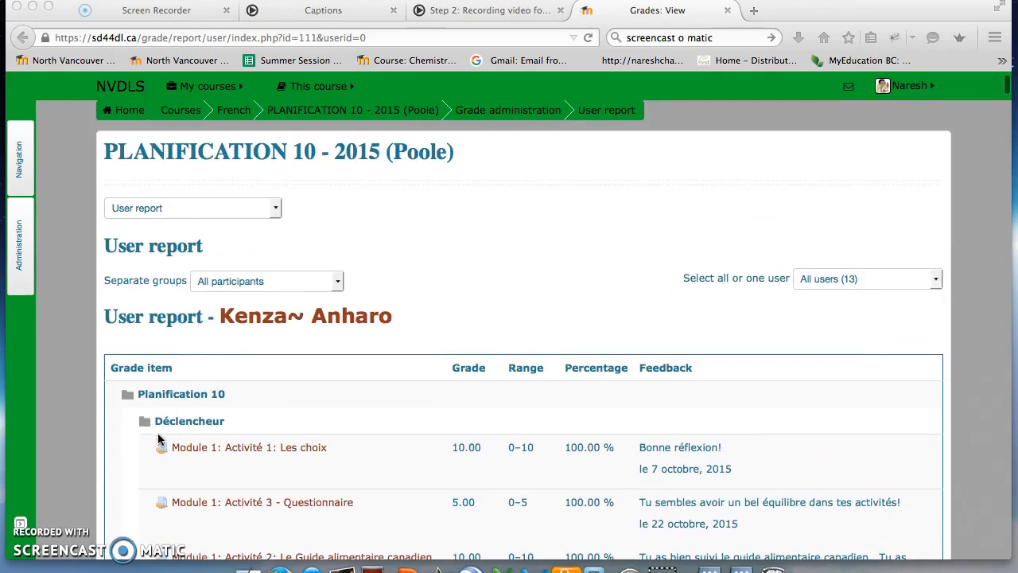
left_click(277, 208)
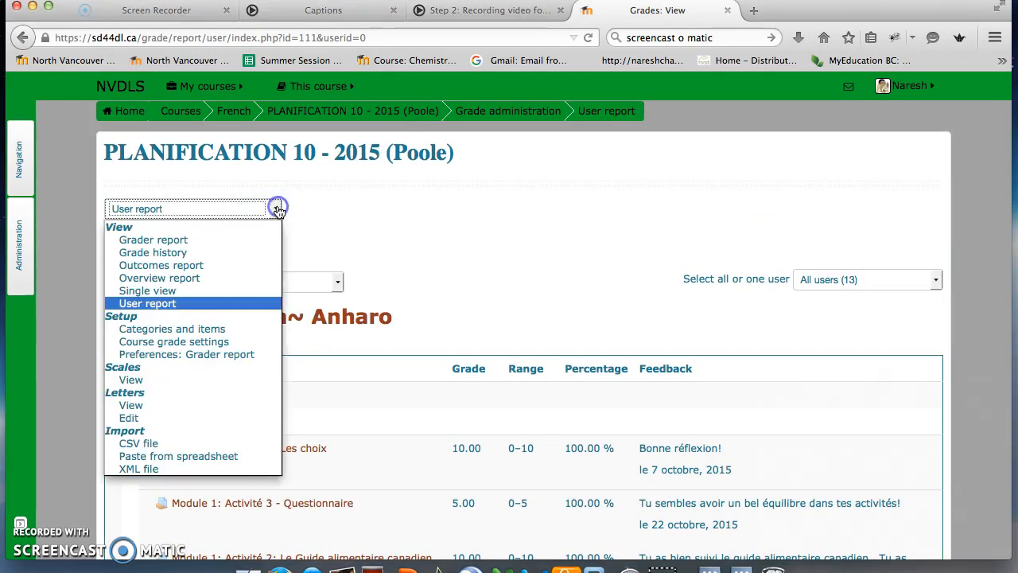
left_click(207, 336)
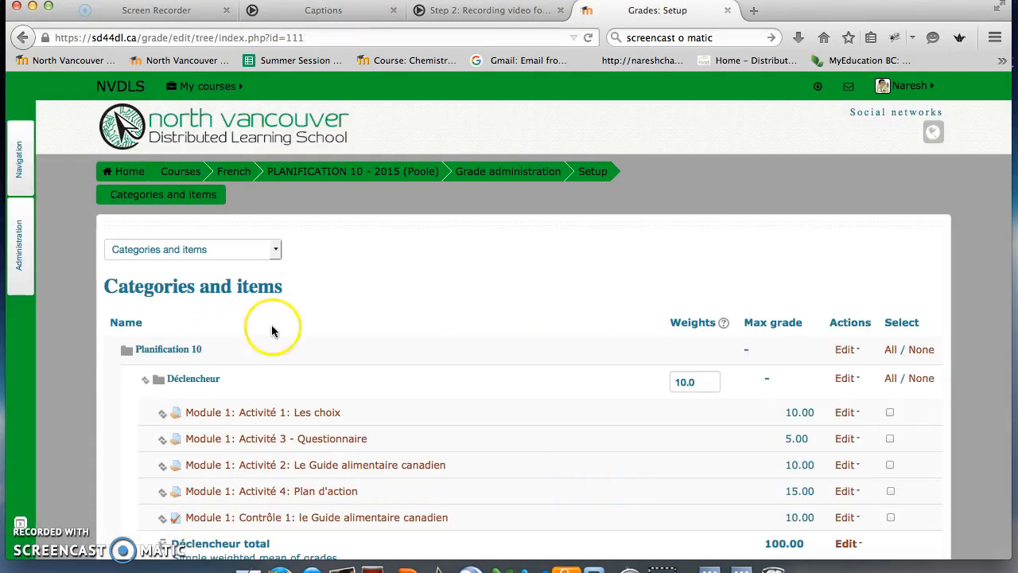
Examine the Déclencheur category, its grade items and the aggregation method of its total.
scroll(391, 323, "down", 1)
scroll(391, 317, "down", 3)
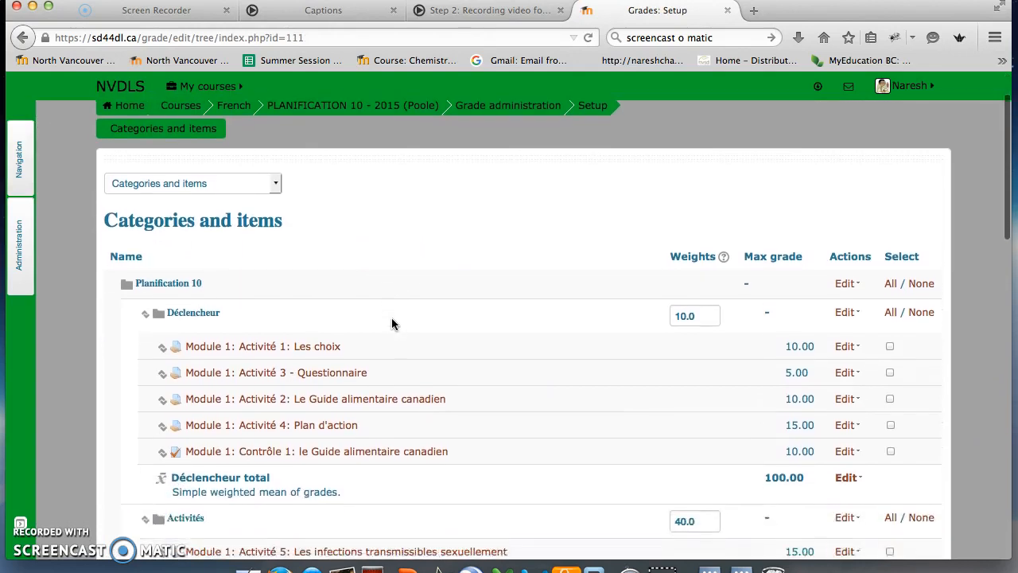
left_click_drag(222, 297, 151, 295)
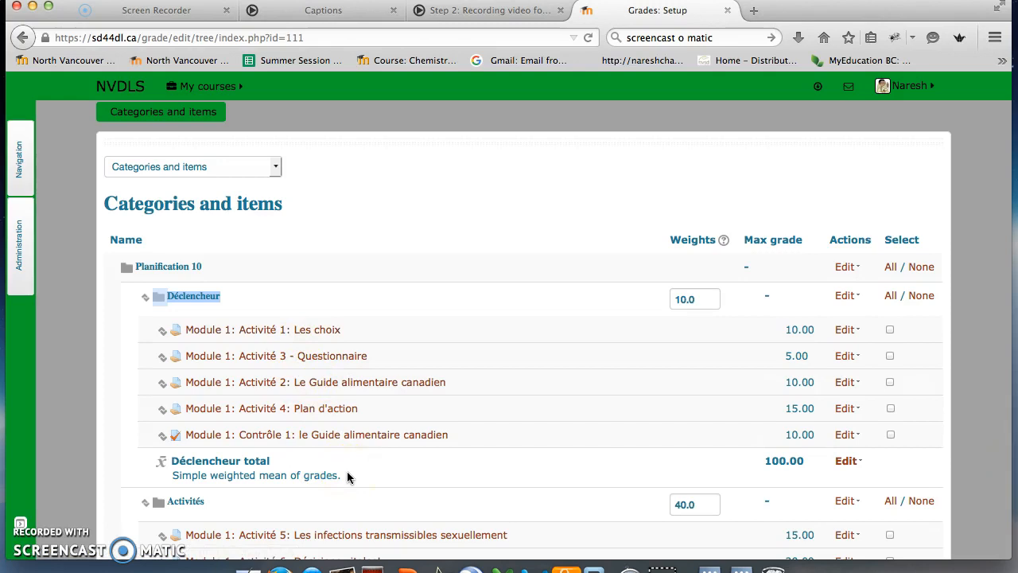
left_click_drag(345, 476, 173, 480)
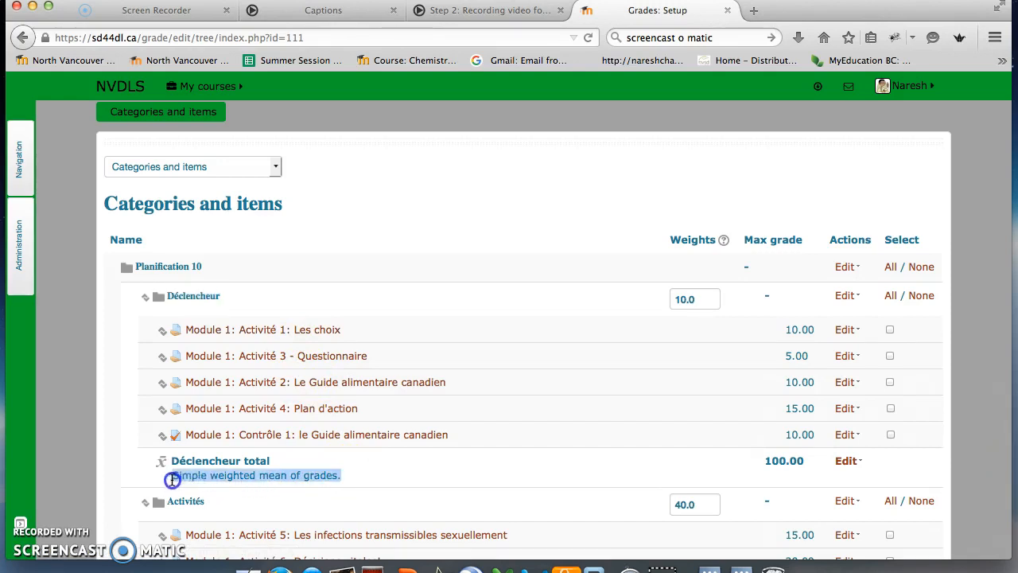
right_click(345, 475)
left_click(140, 466)
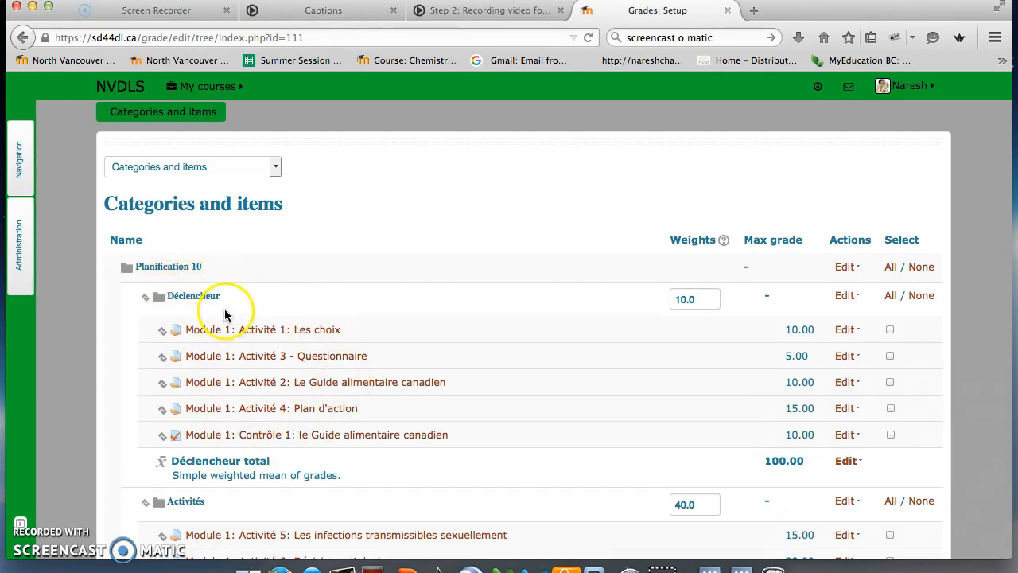
left_click_drag(223, 300, 166, 300)
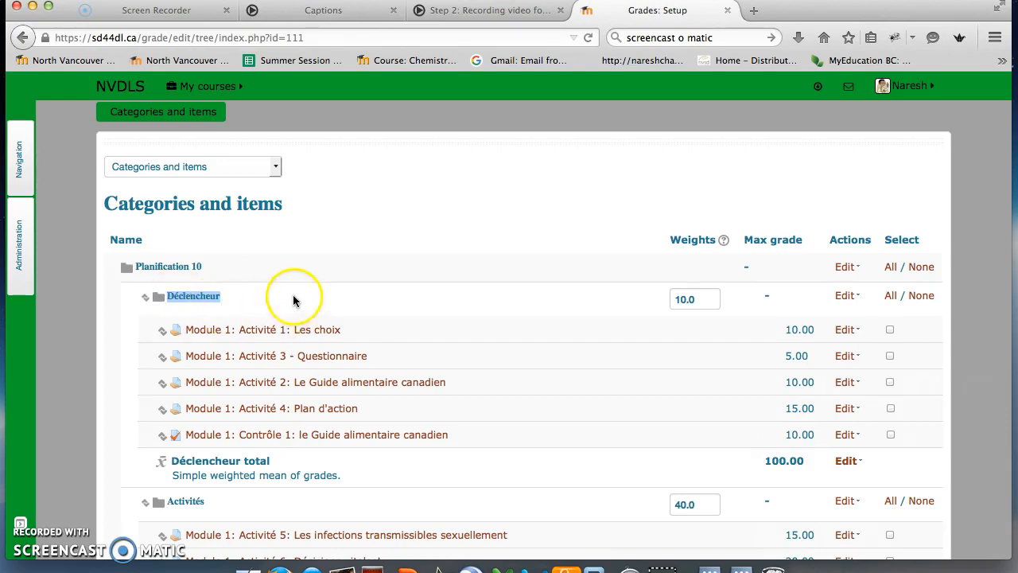
Start a new grade category named Déclencheur and reveal its additional grade category options.
scroll(293, 297, "down", 10)
scroll(292, 300, "down", 5)
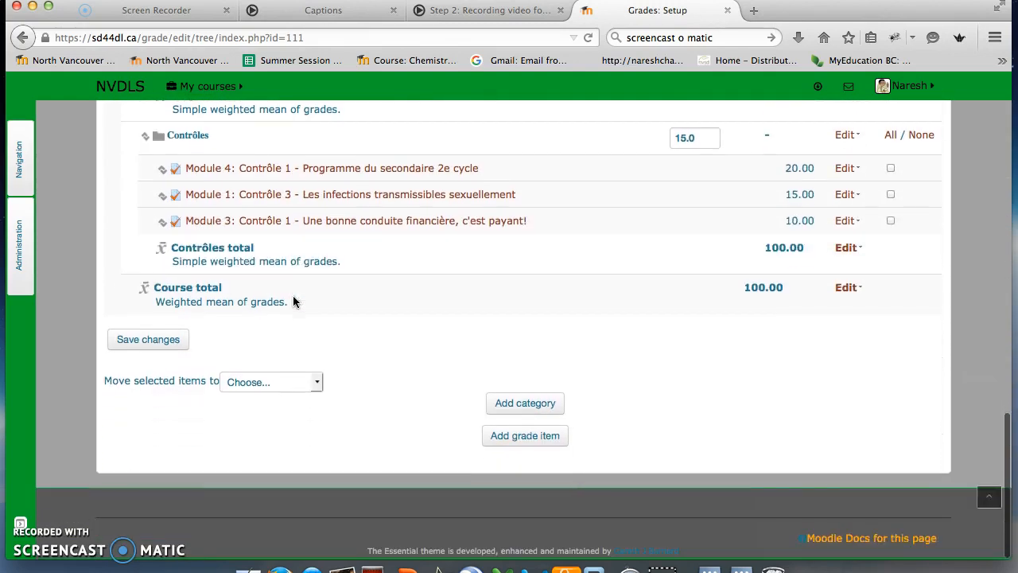
left_click(523, 404)
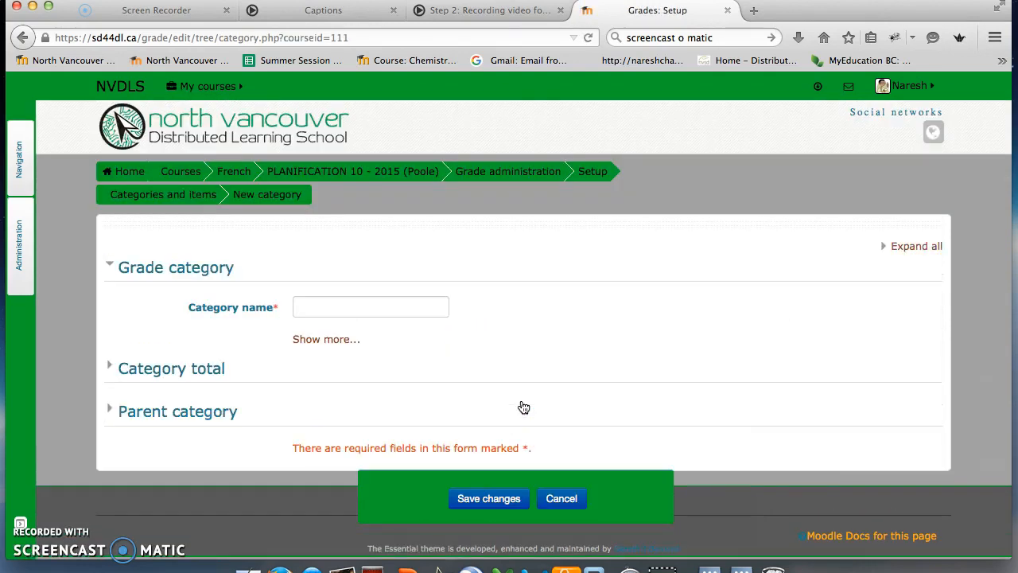
left_click(404, 307)
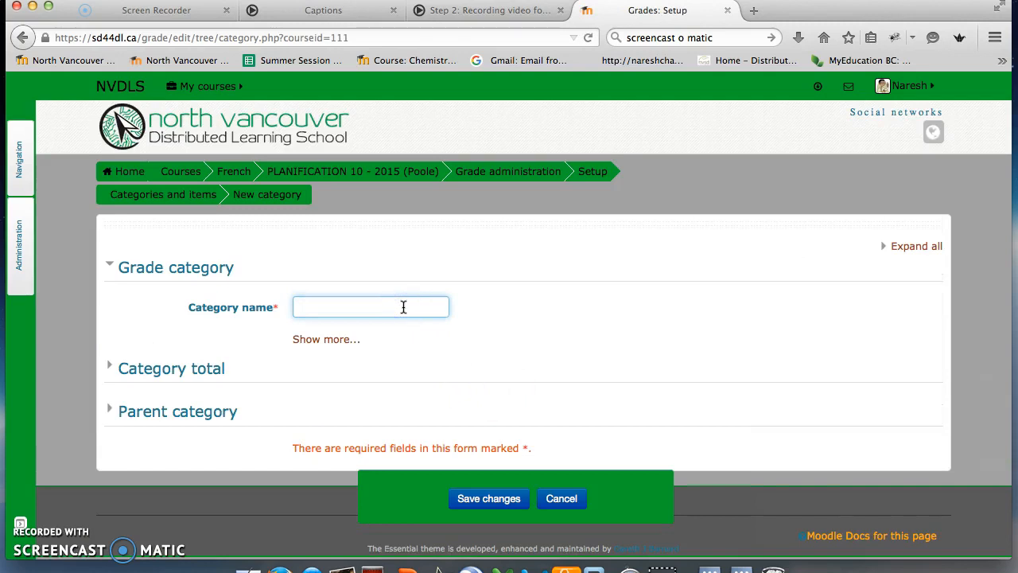
type("Déclencheur")
left_click(339, 340)
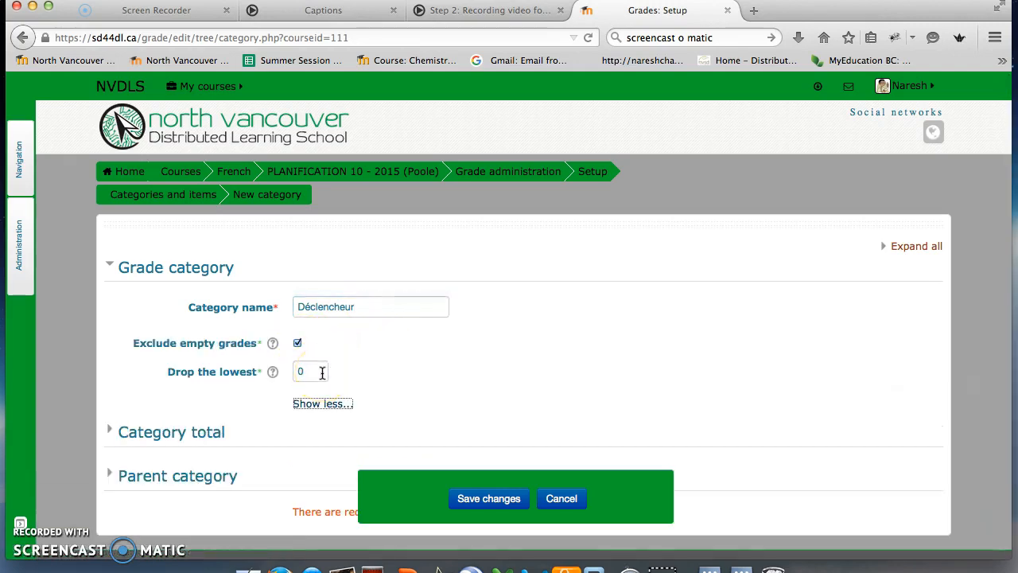
Expand the new category's Category total settings and review its grade type, scale, and maximum and minimum grades.
scroll(447, 372, "down", 2)
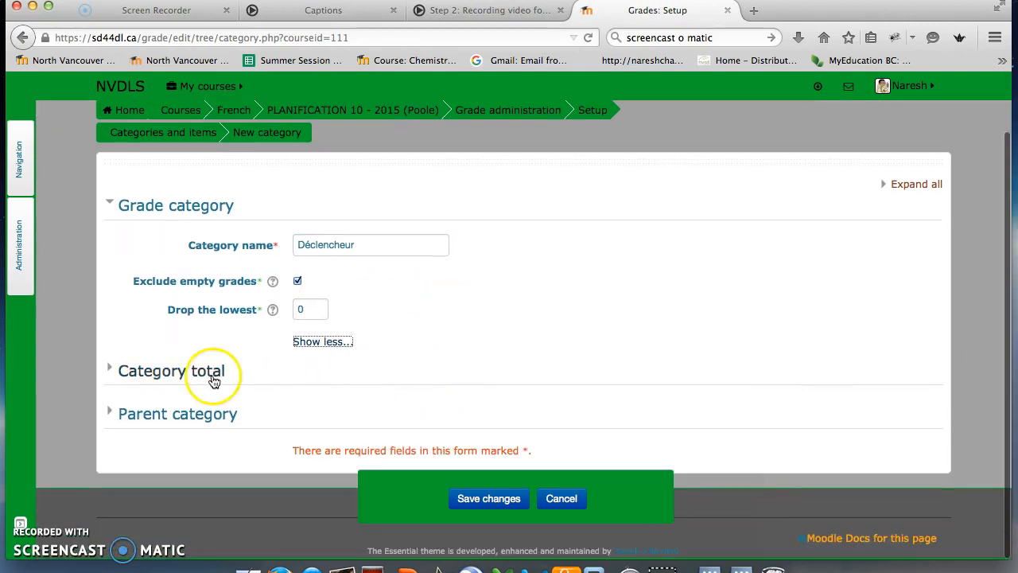
left_click(113, 368)
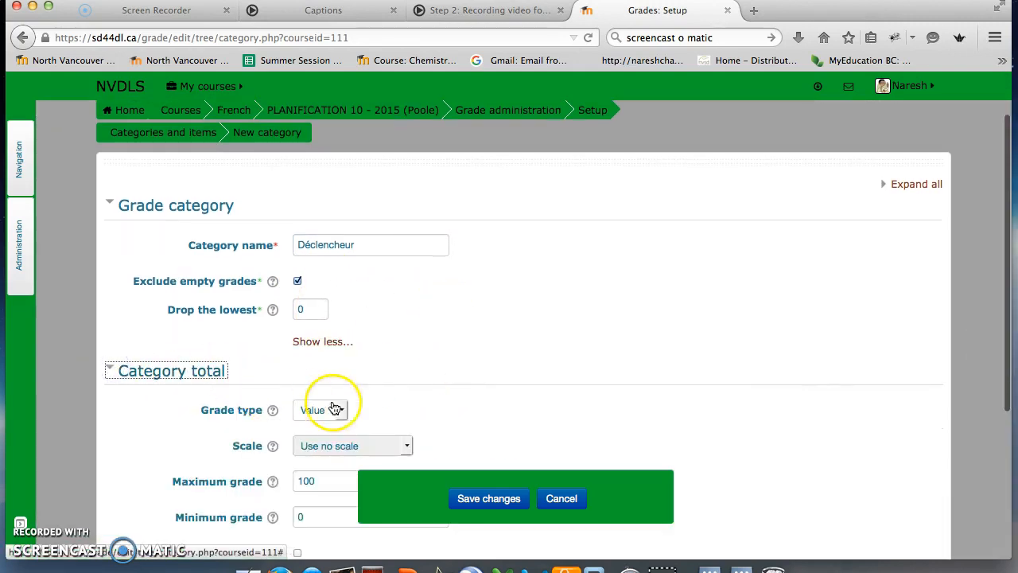
scroll(363, 403, "down", 2)
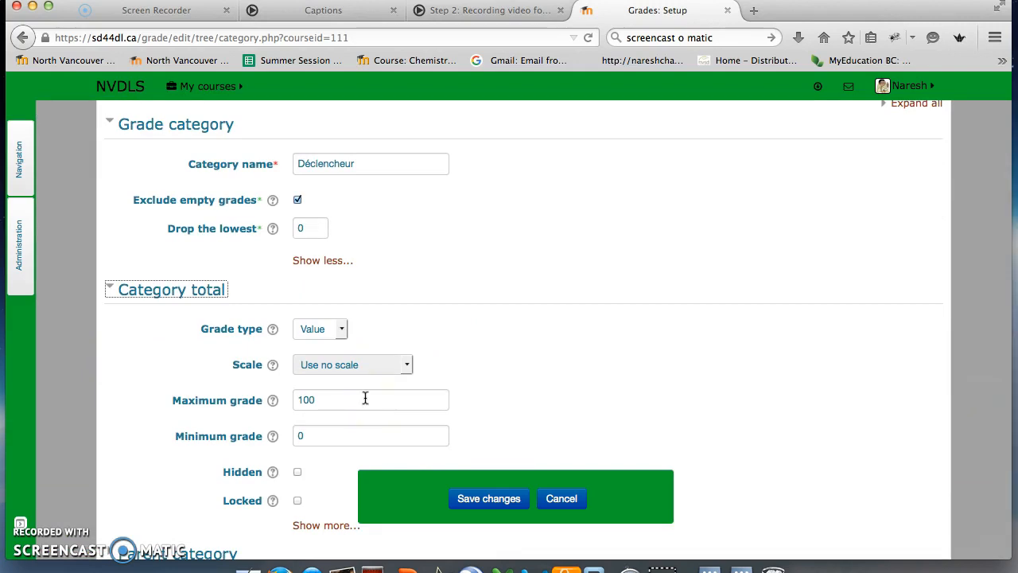
scroll(425, 393, "down", 2)
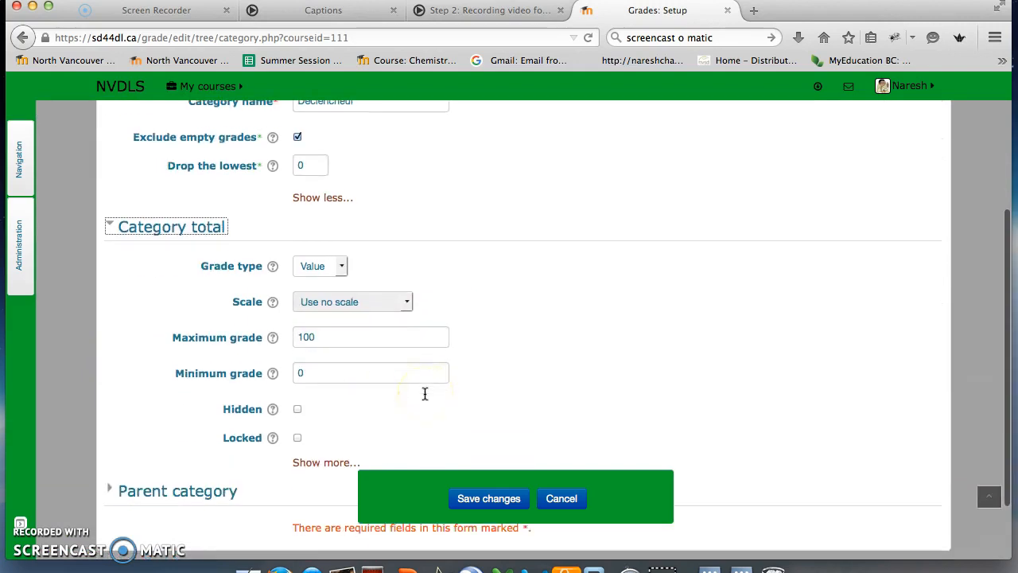
Reveal the additional Category total options and review grade to pass, display type, decimal points, hiding and locking settings.
scroll(425, 393, "down", 2)
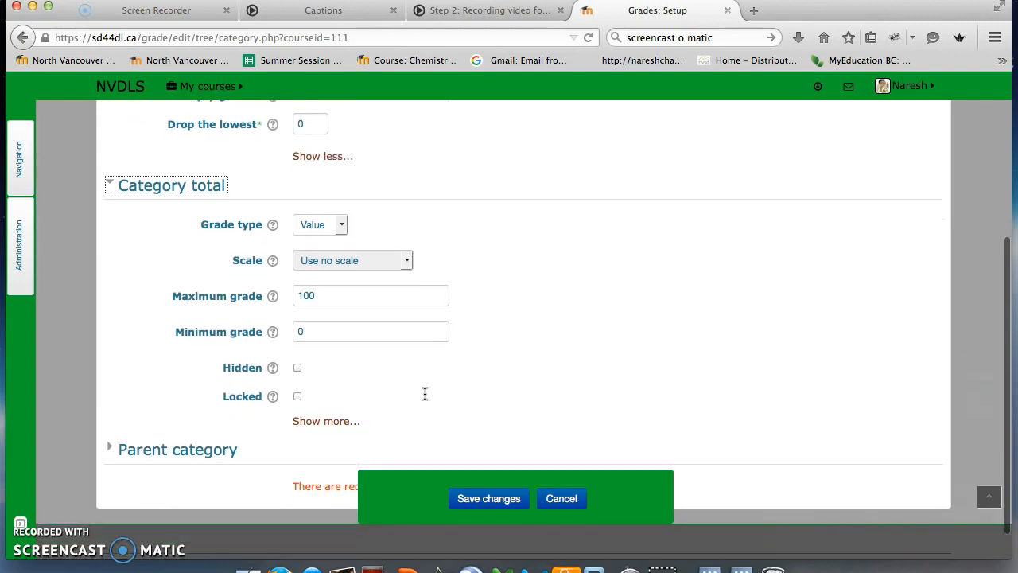
left_click(337, 423)
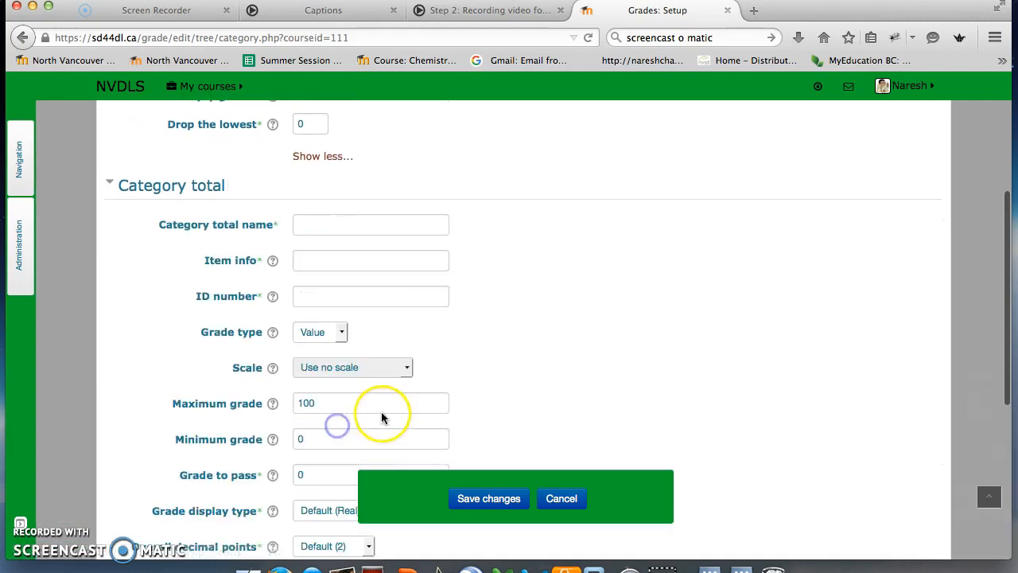
scroll(381, 414, "down", 3)
scroll(381, 412, "down", 5)
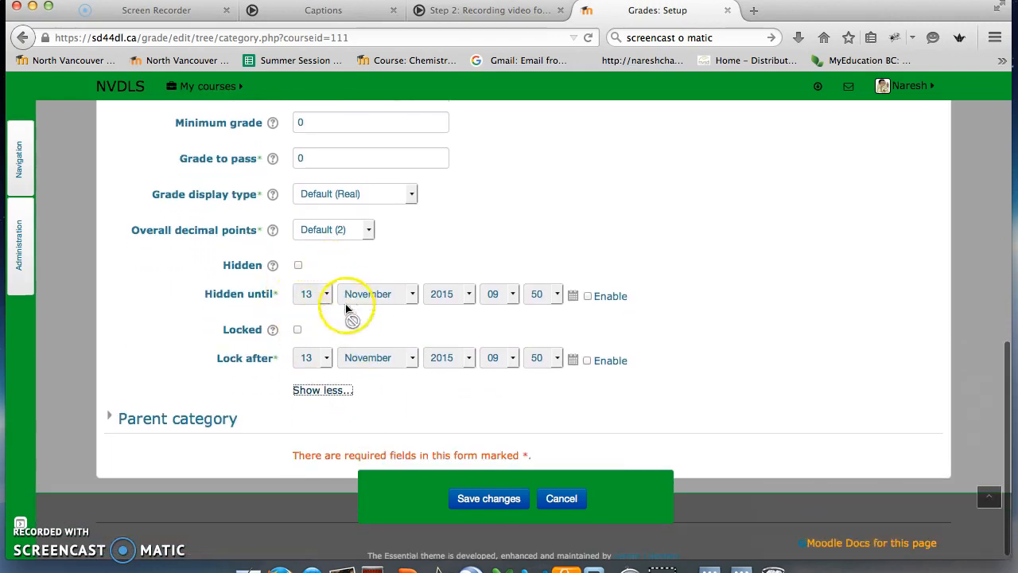
Keep Planification 10 as the parent category, enable Weight adjusted, and save the new Déclencheur category.
left_click(110, 419)
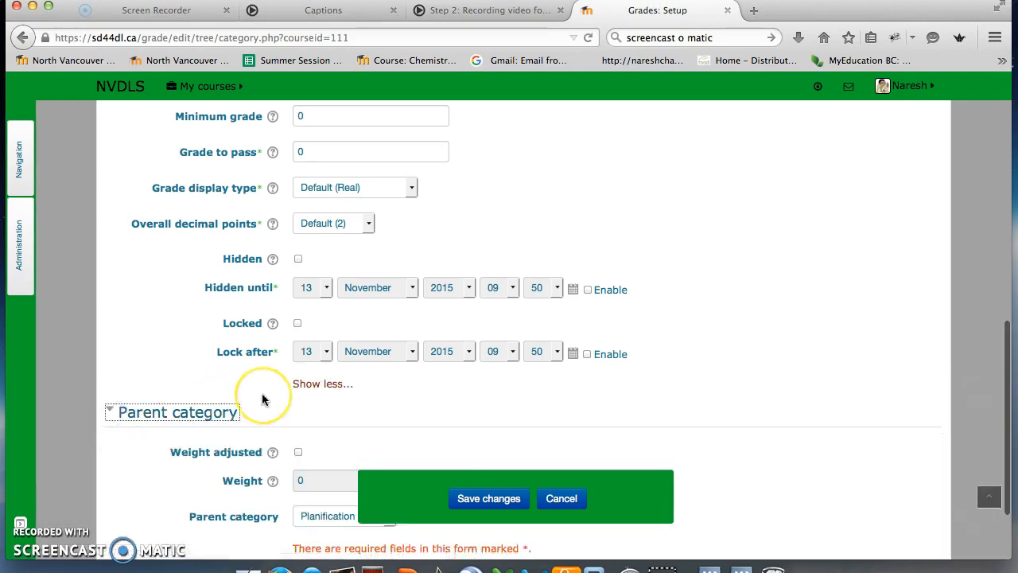
scroll(262, 400, "down", 3)
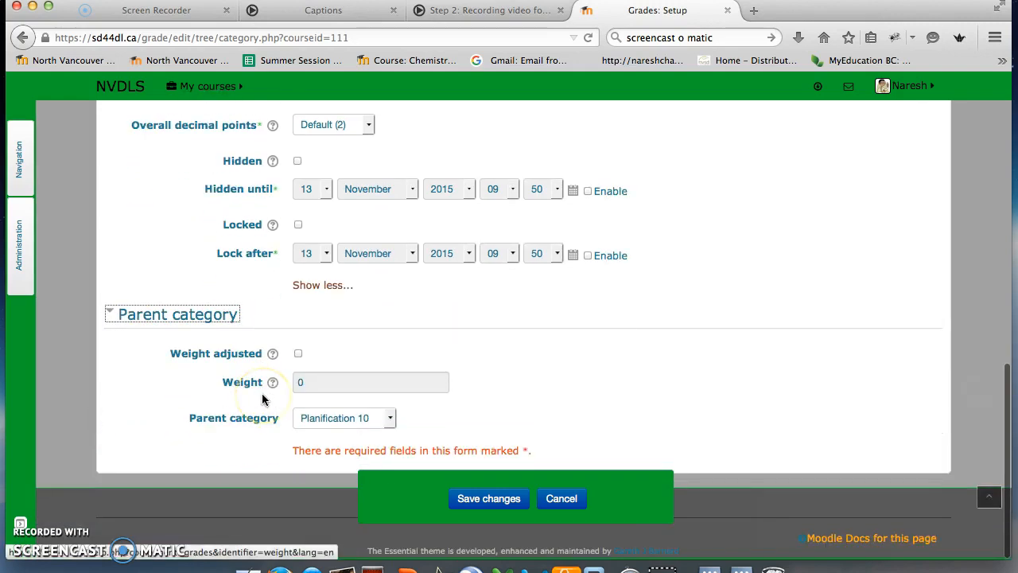
left_click(344, 427)
left_click(344, 427)
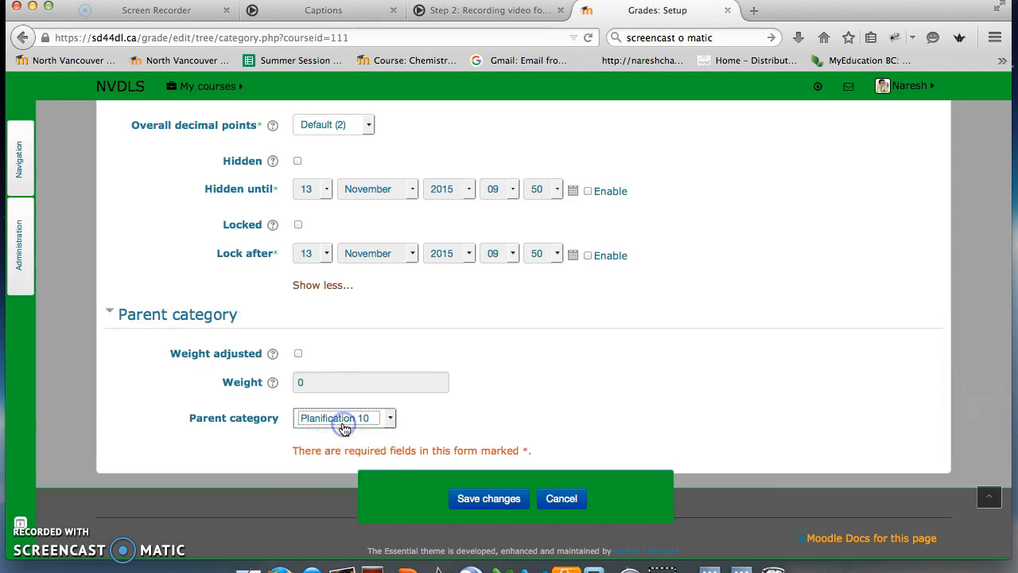
left_click(298, 354)
left_click(312, 383)
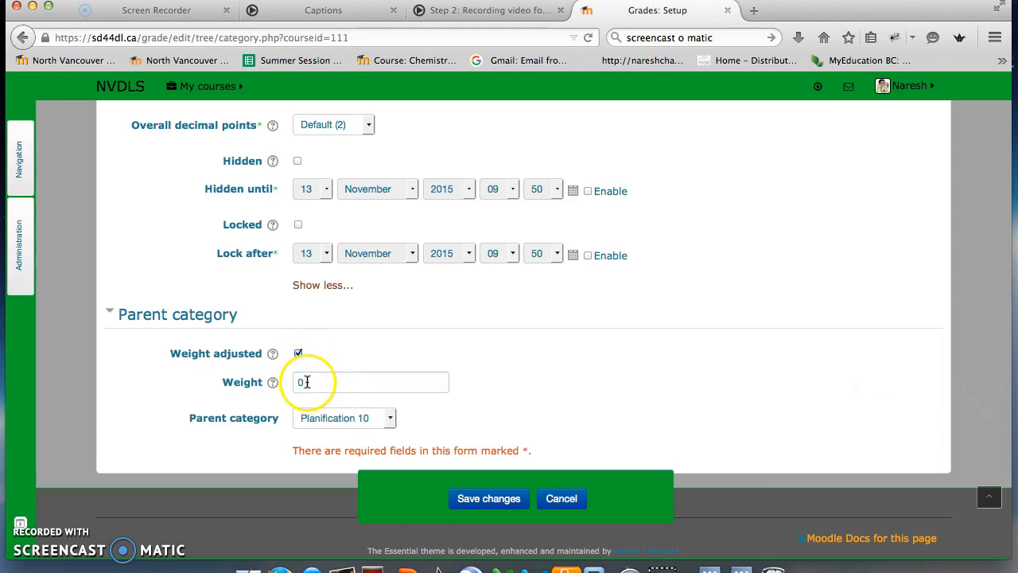
left_click(494, 500)
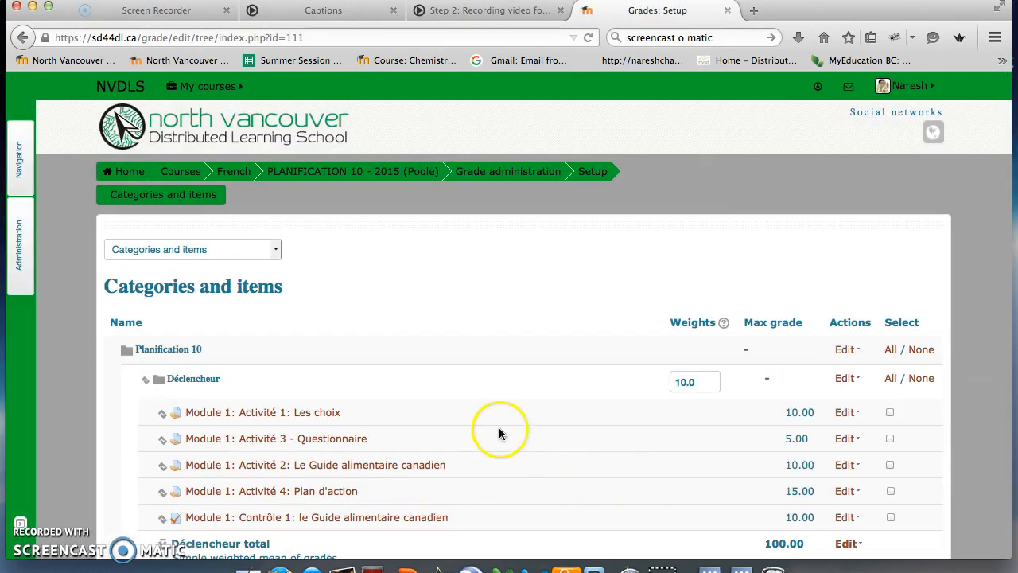
Move the new empty Déclencheur category to the first place under Planification 10.
scroll(501, 430, "down", 3)
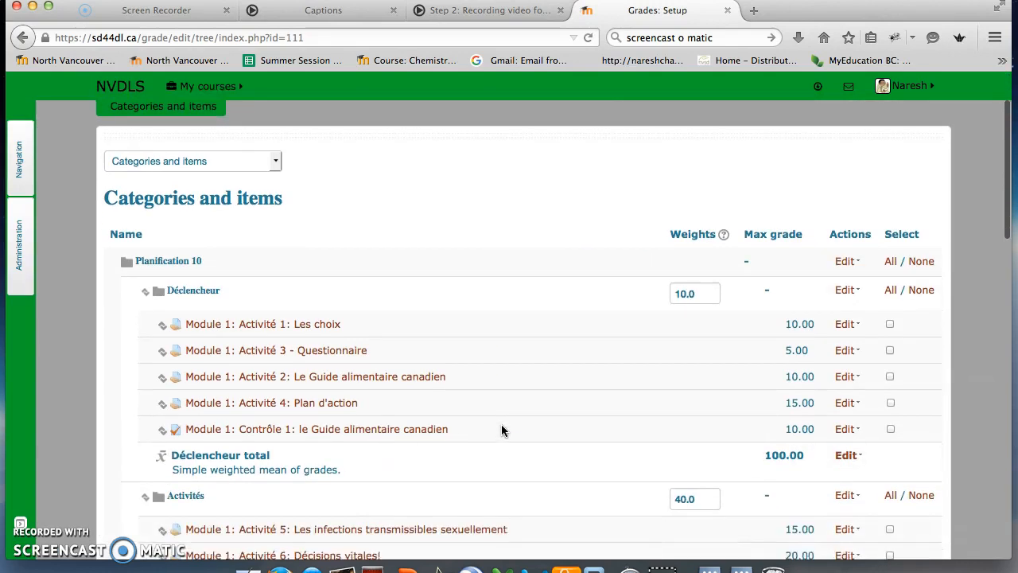
scroll(501, 430, "down", 10)
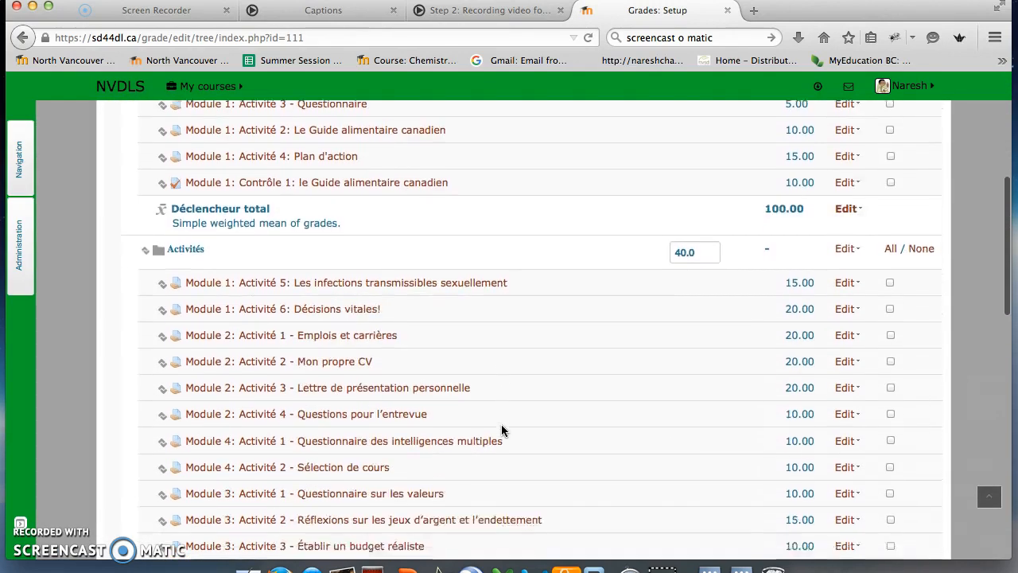
scroll(501, 430, "down", 10)
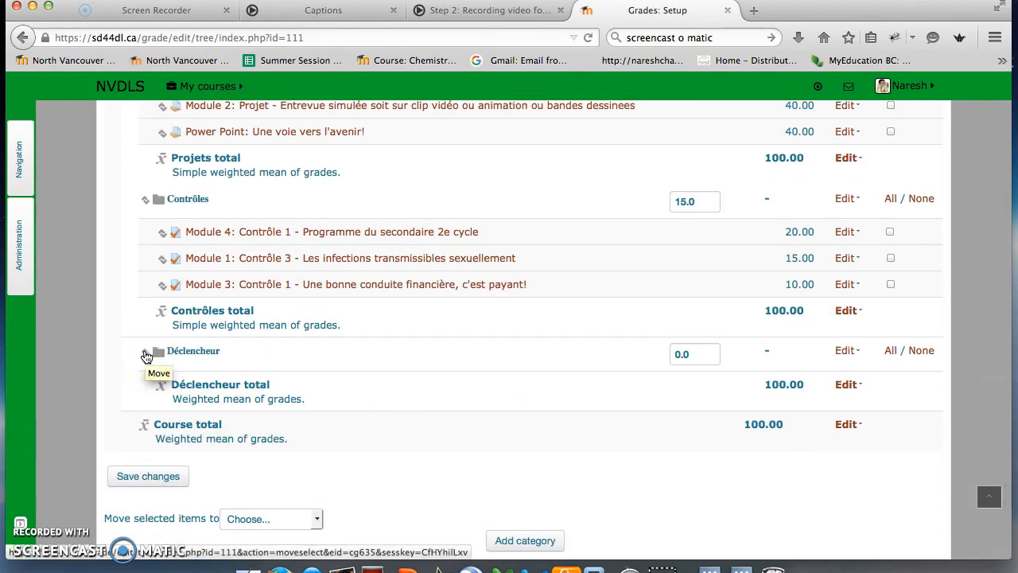
left_click(146, 355)
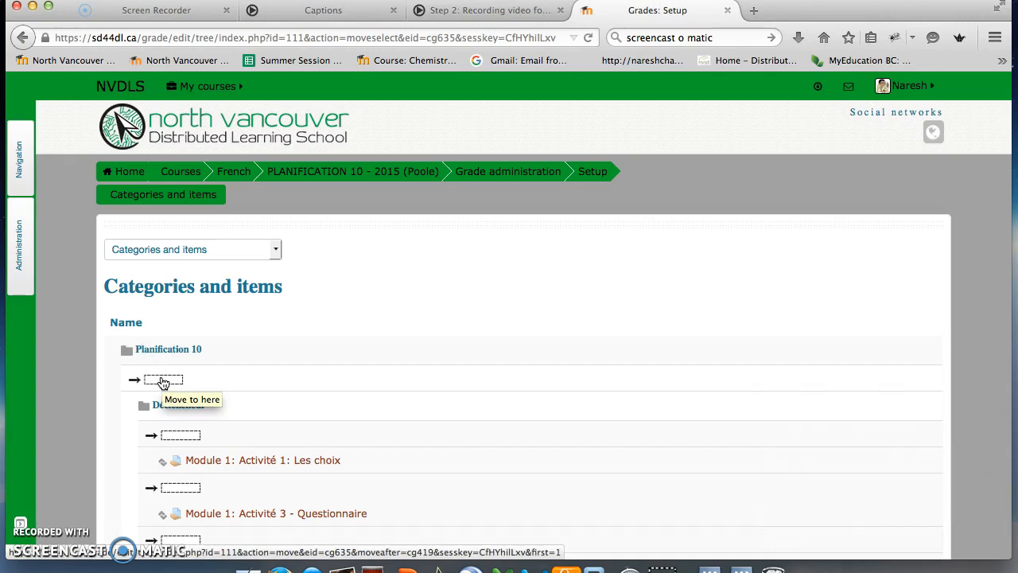
left_click(163, 381)
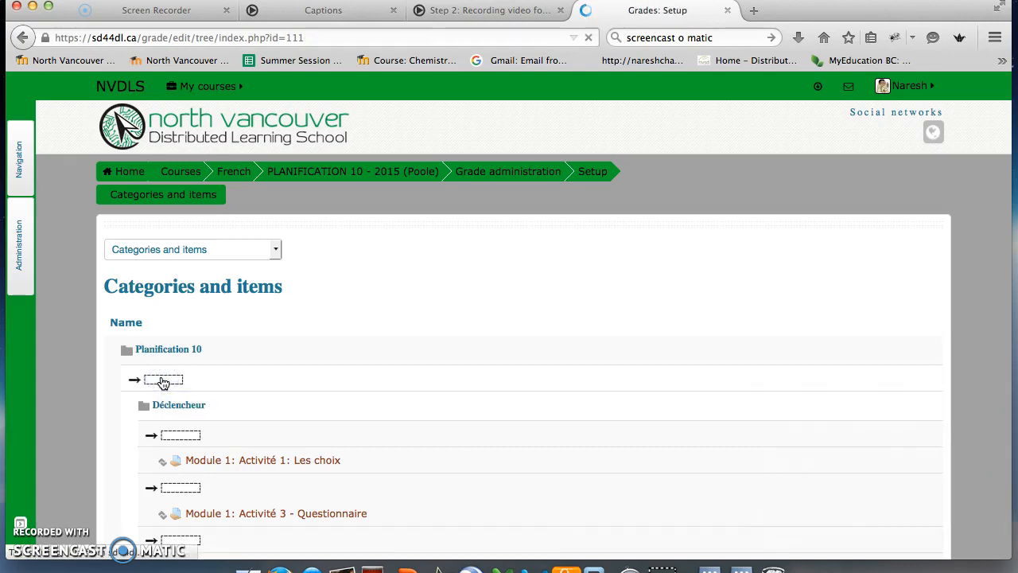
scroll(358, 366, "down", 4)
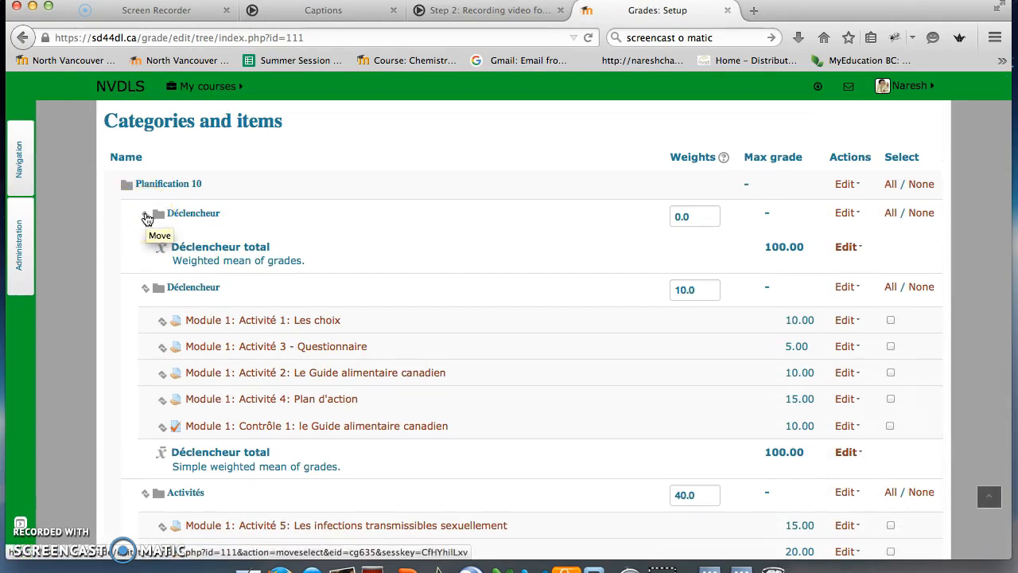
left_click(147, 218)
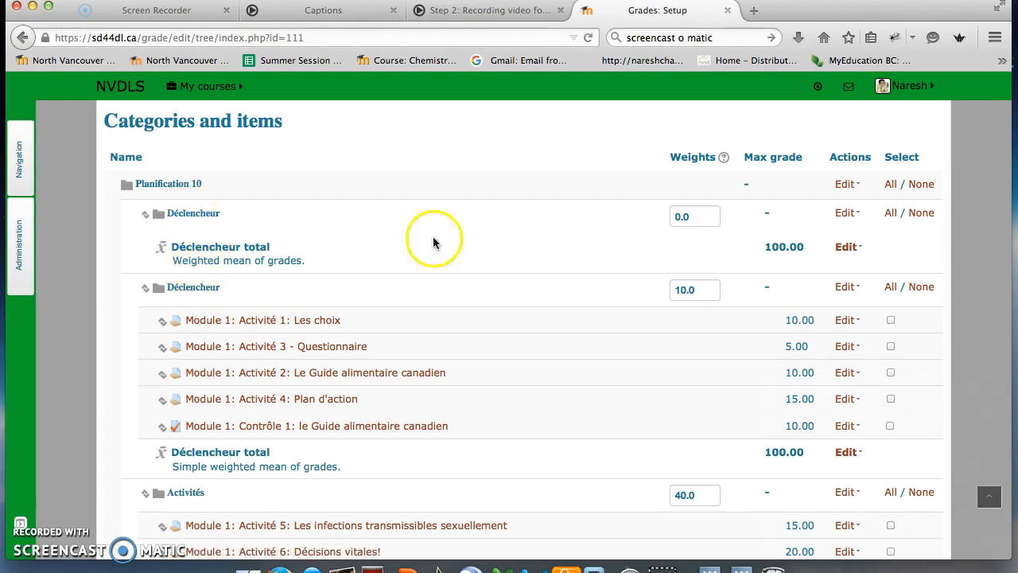
Set the new empty Déclencheur category's weight to 10 and compare the aggregation methods of both Déclencheur totals.
left_click(700, 289)
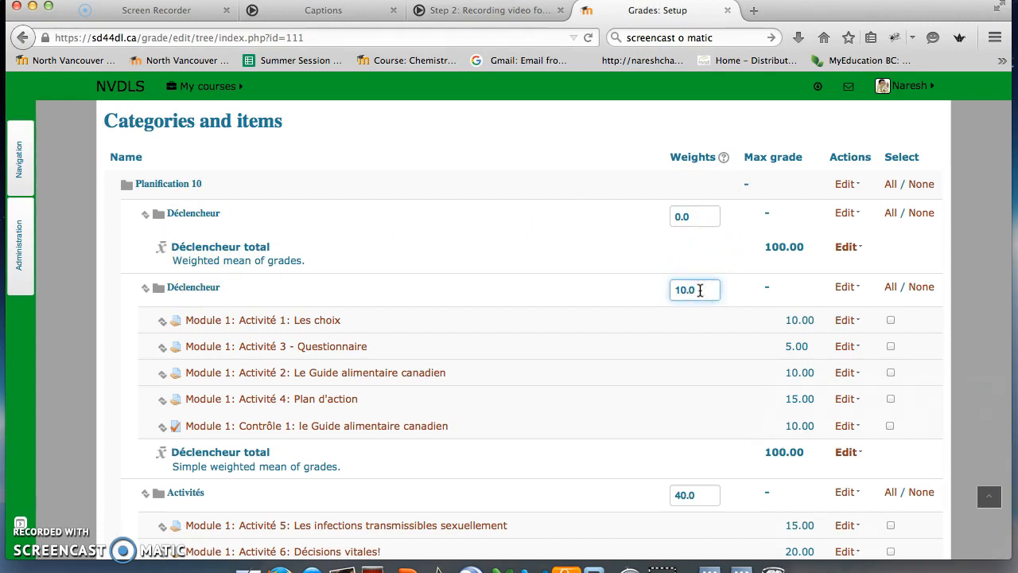
left_click(698, 217)
left_click_drag(698, 217, 637, 217)
type("10")
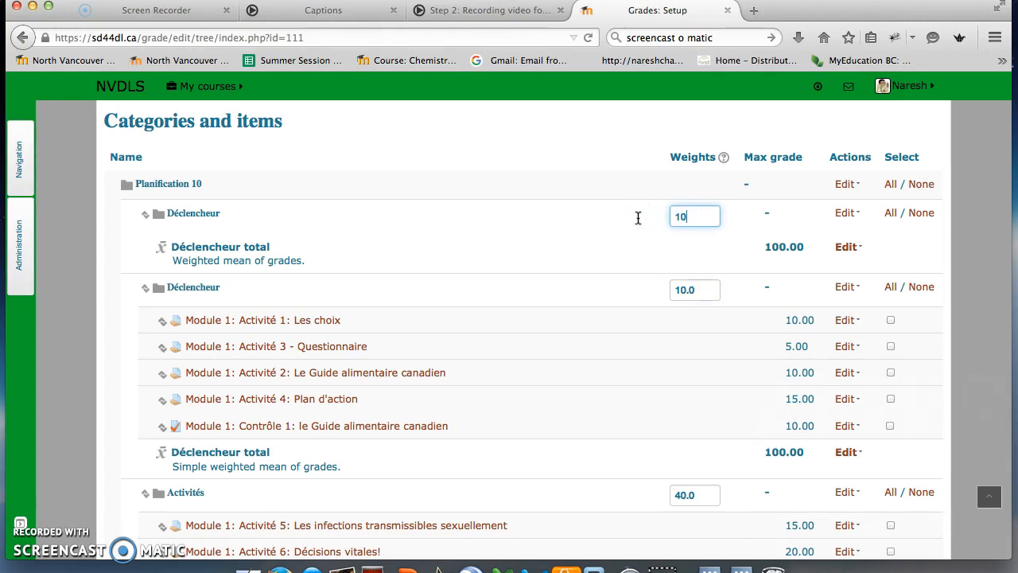
left_click(577, 287)
scroll(567, 309, "down", 2)
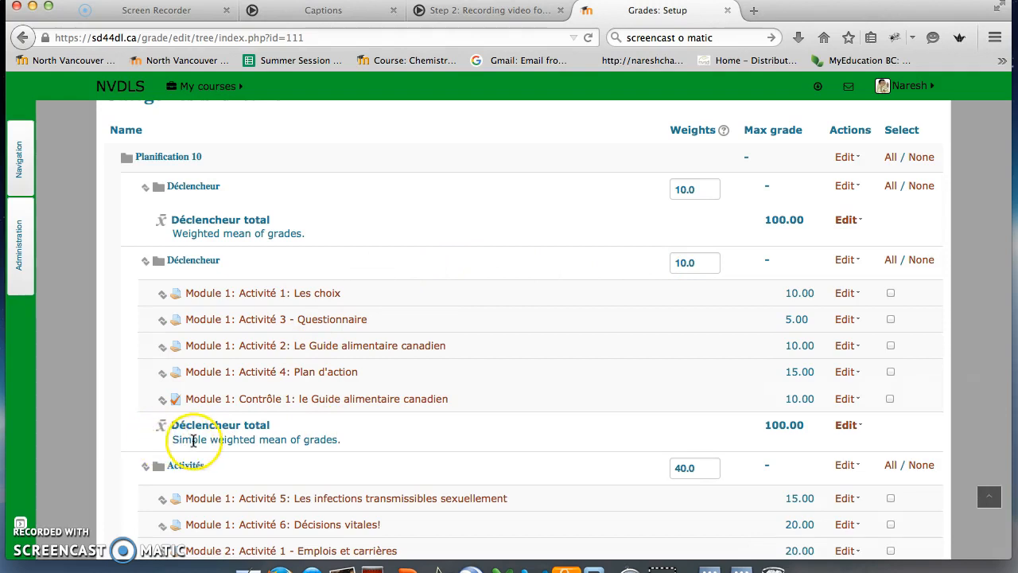
left_click(180, 233)
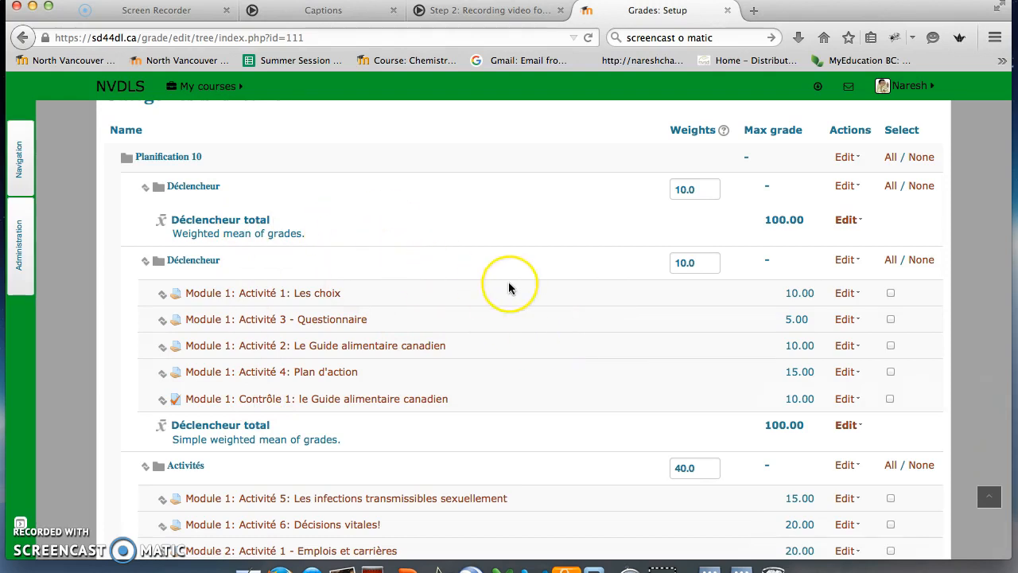
scroll(508, 284, "down", 2)
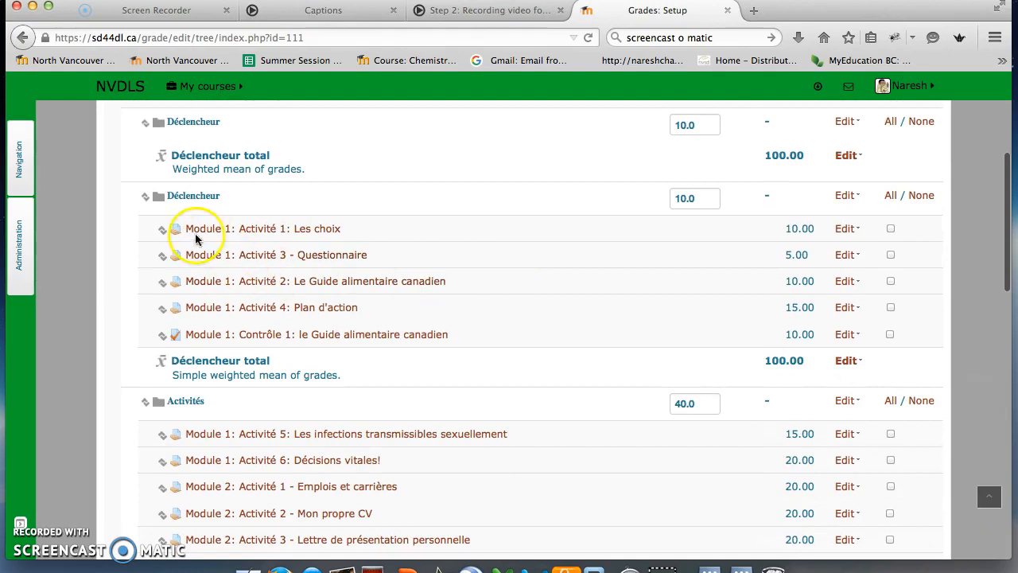
Move all five Module 1 grade items from the original Déclencheur category into the new one, leaving the page without saving other changes.
left_click(332, 231)
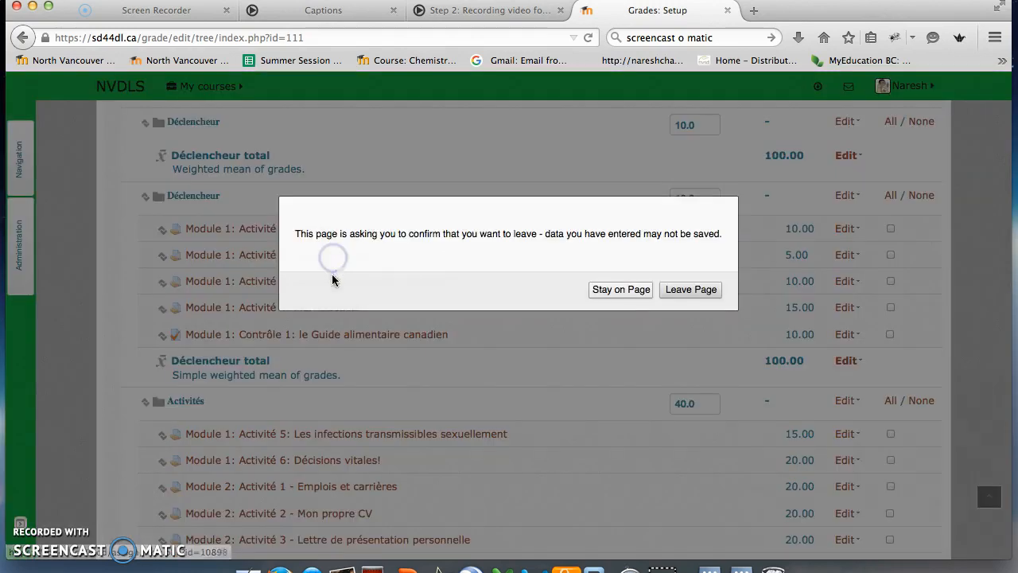
left_click(628, 294)
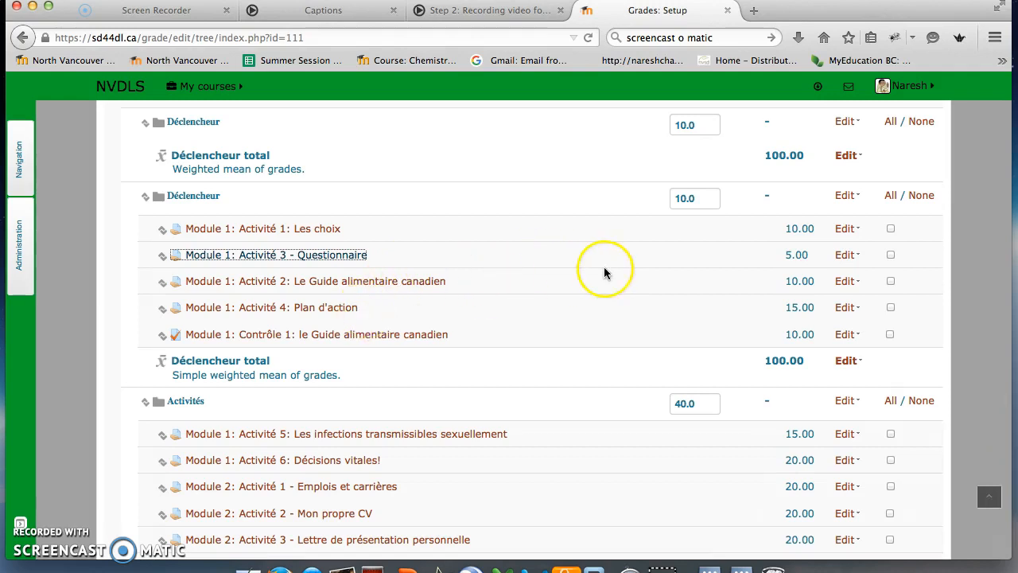
left_click(891, 230)
left_click(891, 256)
left_click(891, 280)
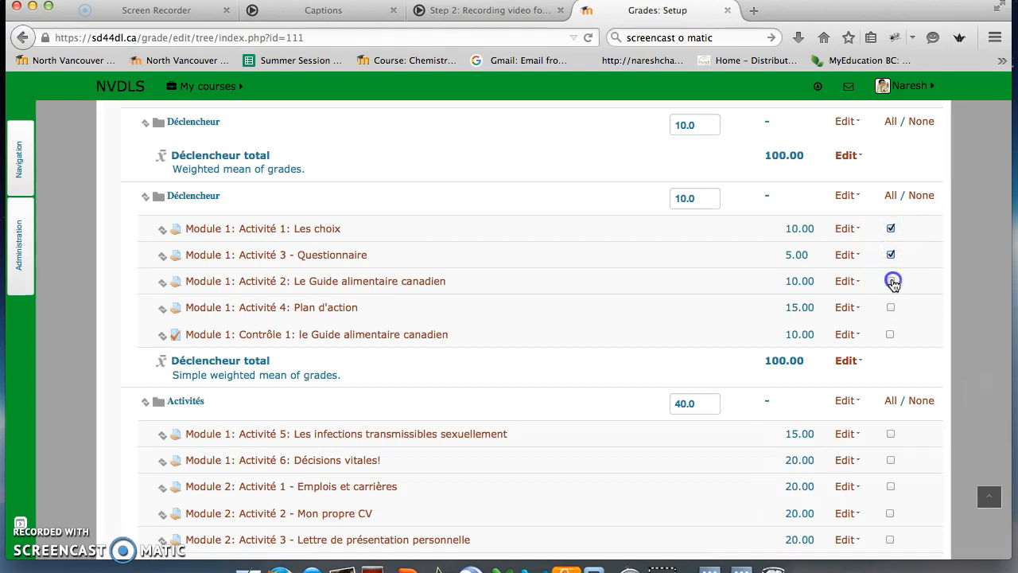
left_click(891, 307)
left_click(891, 334)
scroll(624, 321, "down", 5)
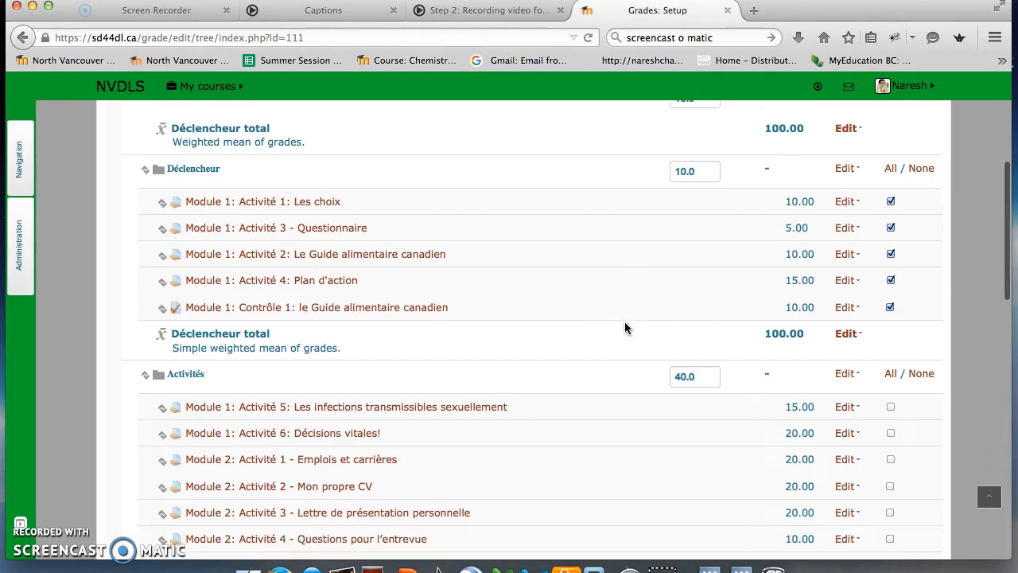
scroll(625, 327, "down", 10)
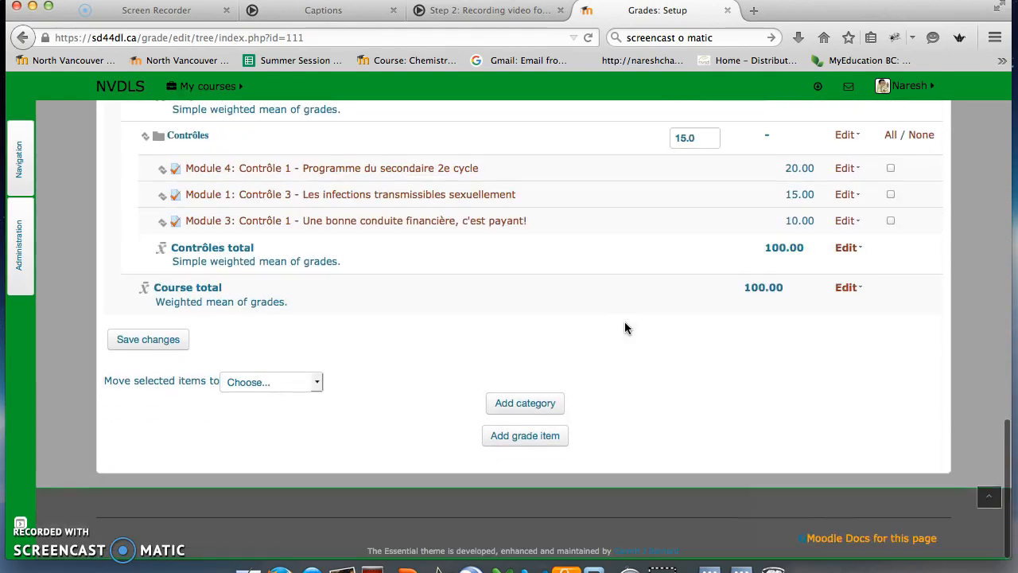
left_click(261, 390)
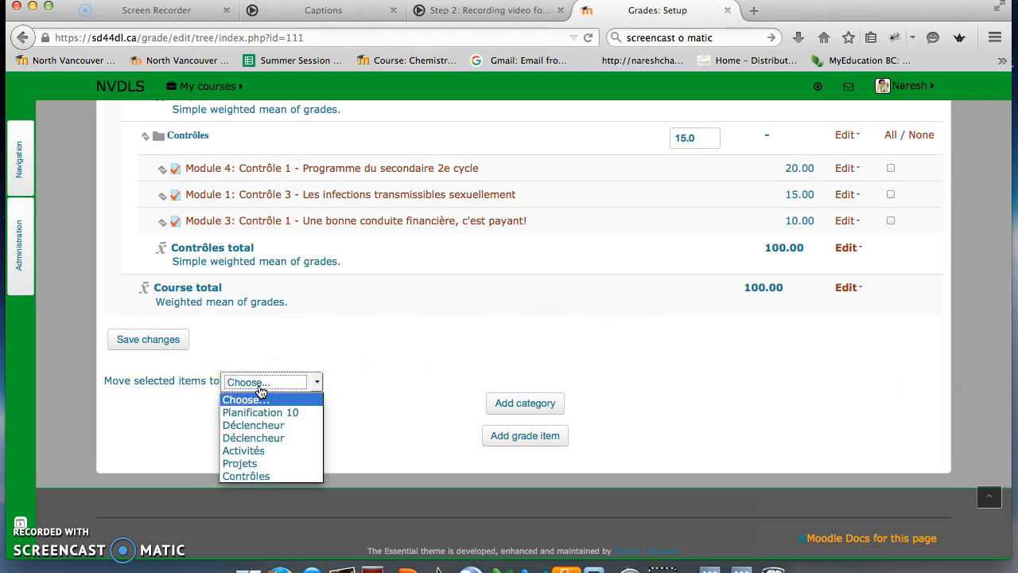
left_click(247, 428)
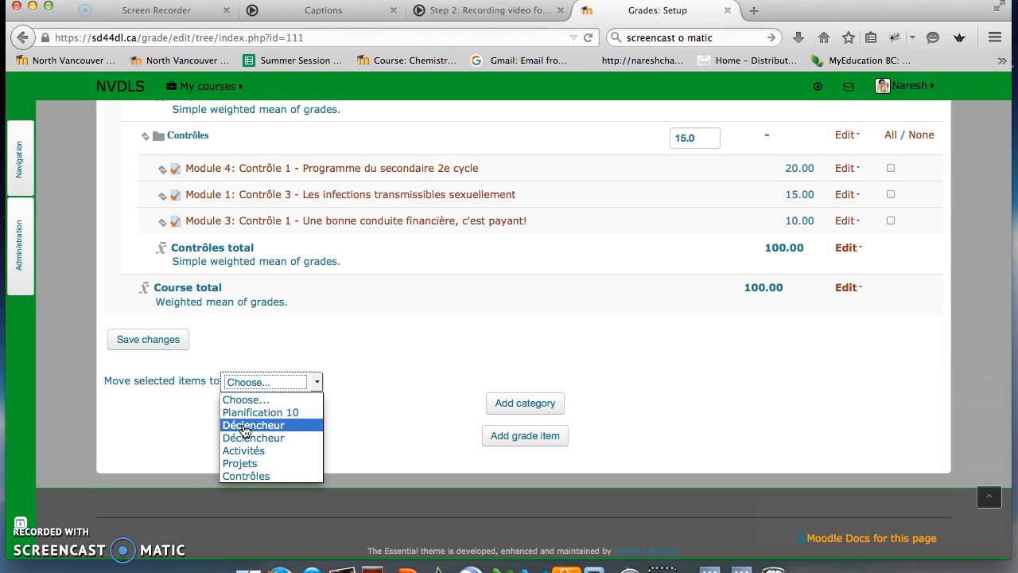
left_click(245, 427)
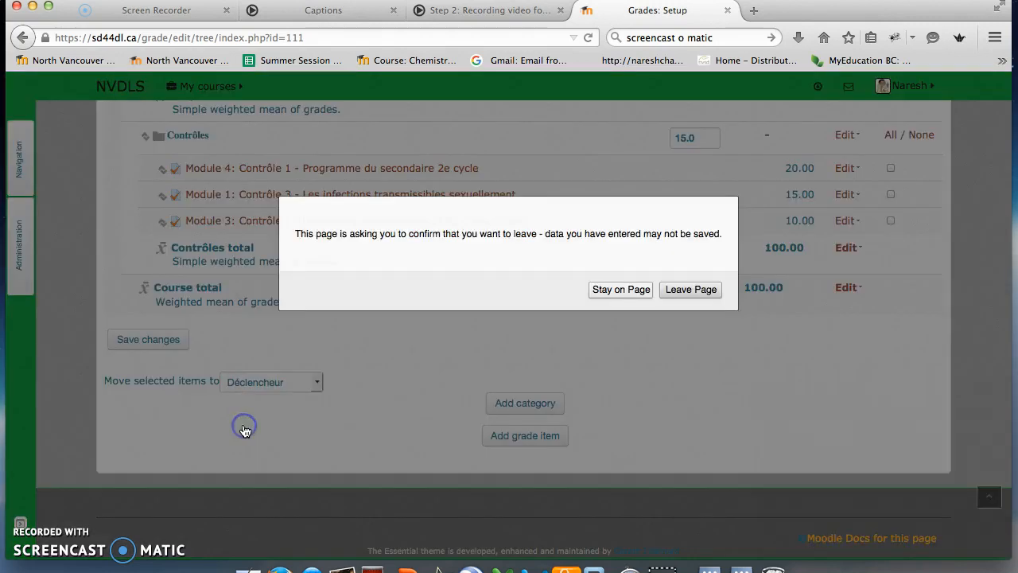
left_click(687, 289)
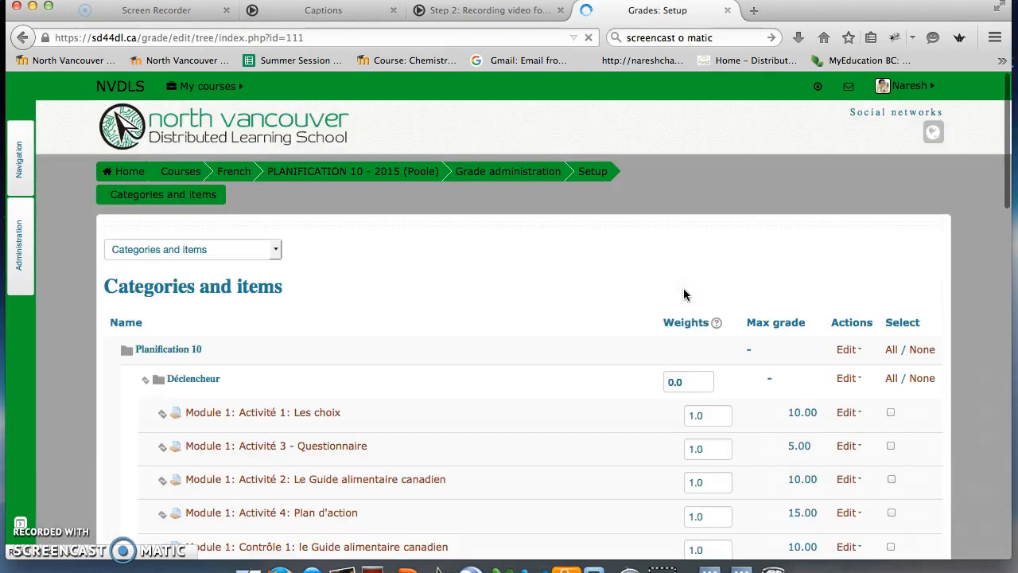
Check the moved items in the new Déclencheur category and set that category's weight to 10.
scroll(561, 344, "down", 3)
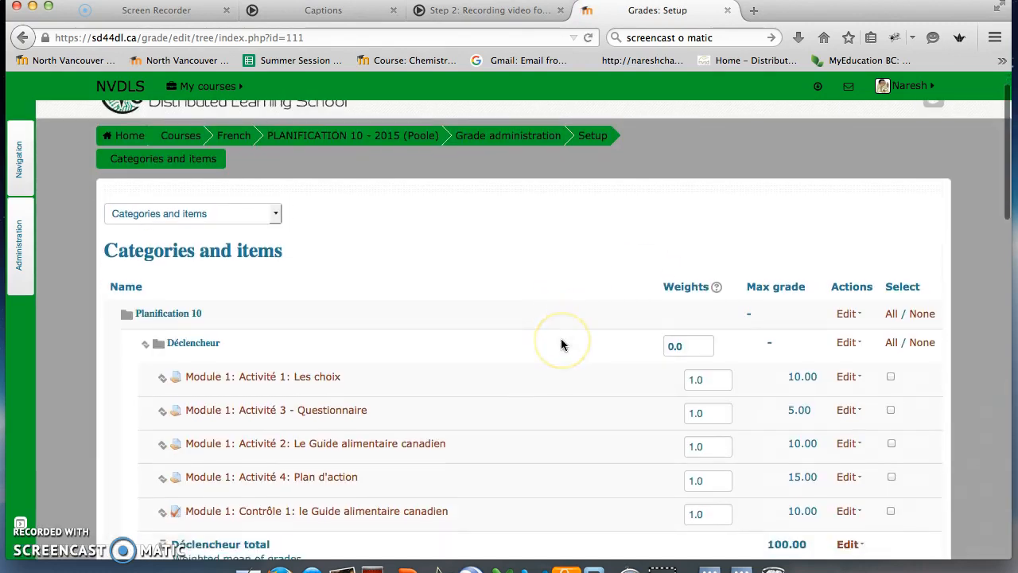
scroll(561, 344, "down", 3)
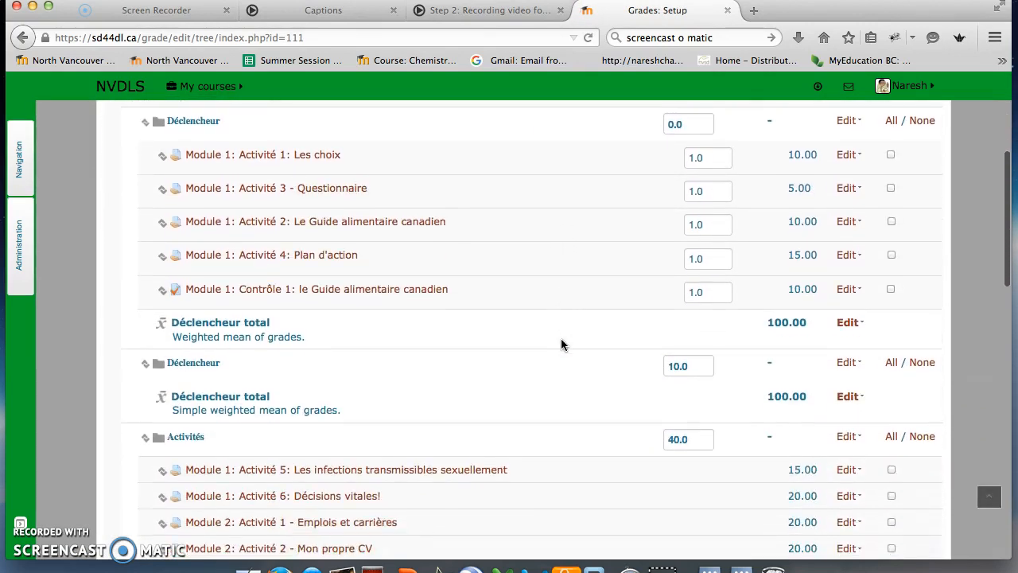
scroll(560, 343, "up", 3)
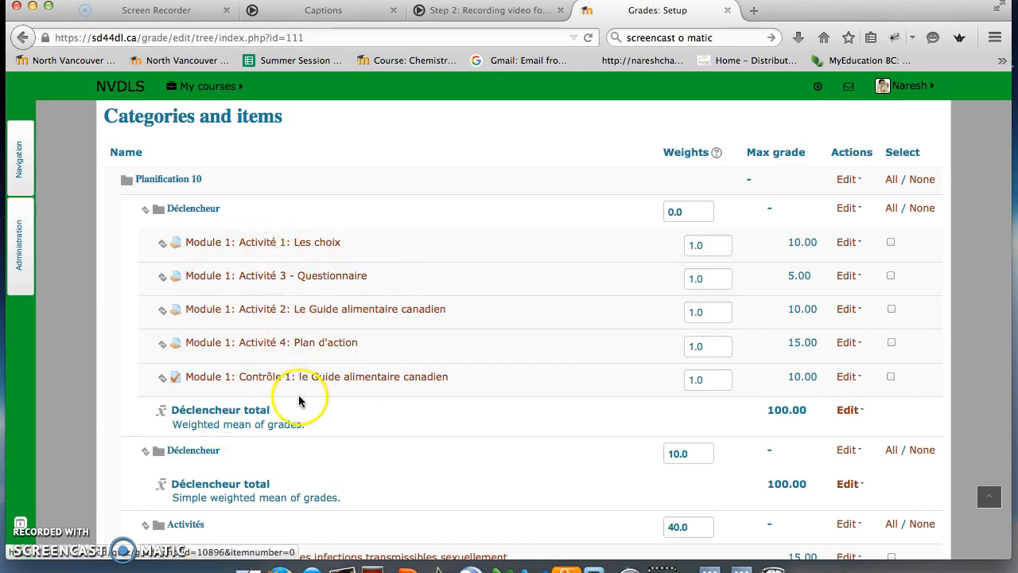
scroll(316, 427, "down", 1)
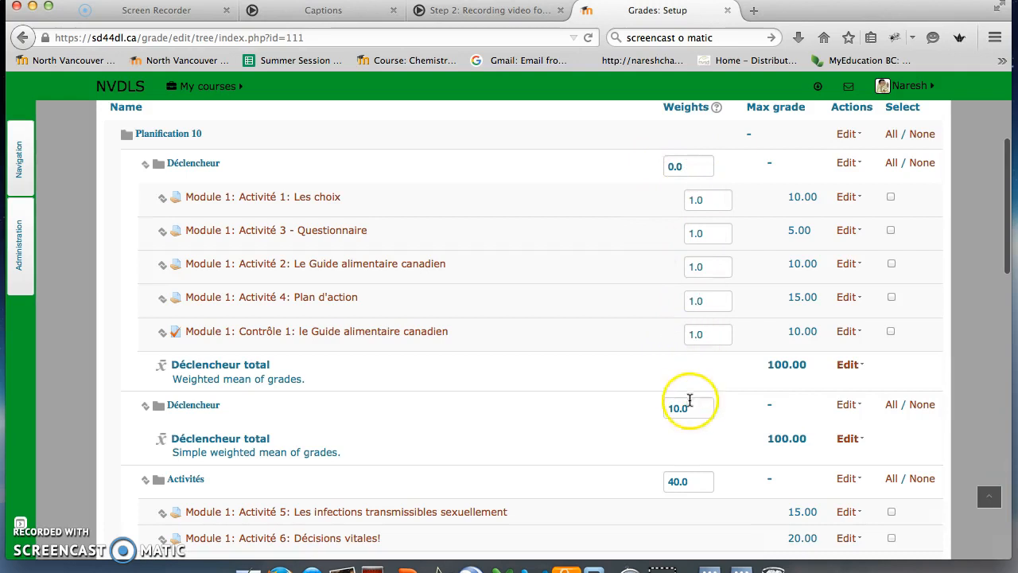
left_click(688, 164)
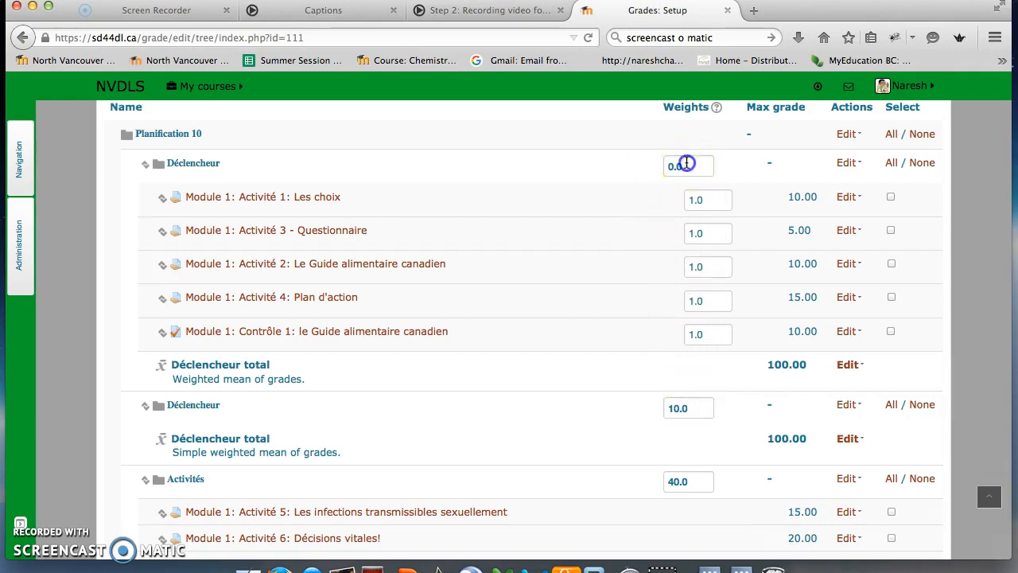
double_click(687, 164)
type("10")
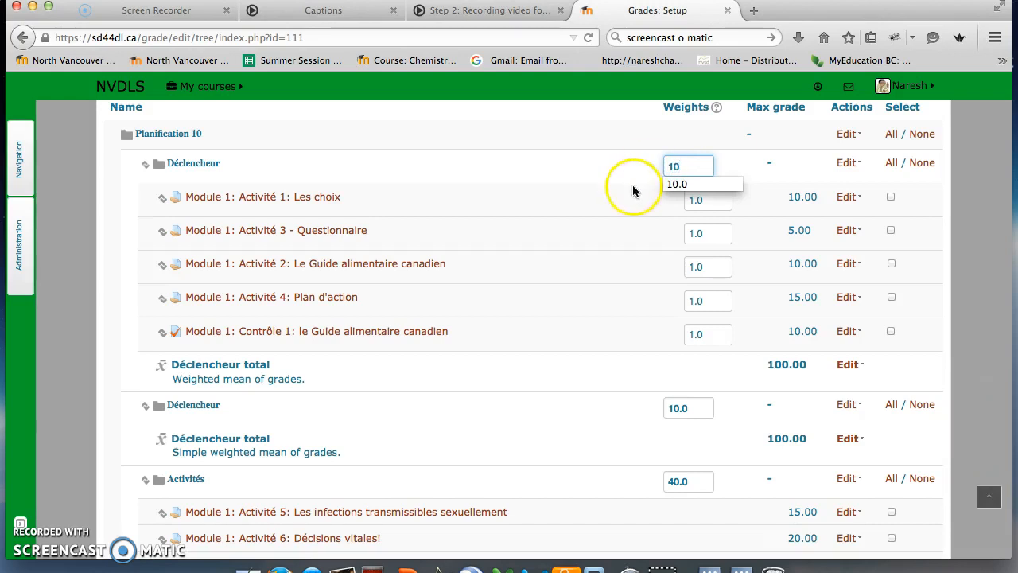
Enter the weight of the Déclencheur category holding the Module 1 items as 10.0 and save the gradebook changes.
left_click(646, 406)
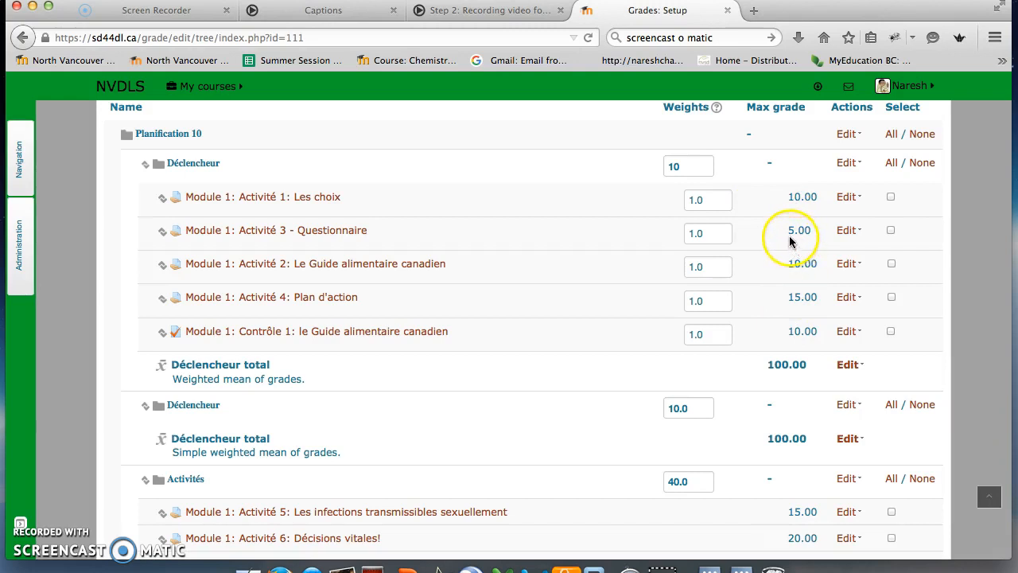
left_click(761, 200)
left_click(692, 165)
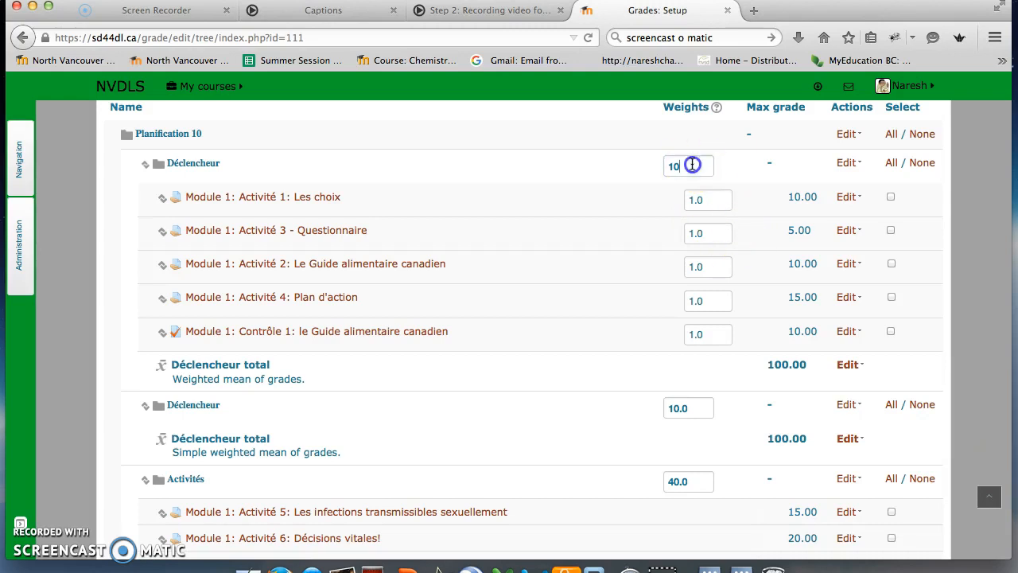
type(".")
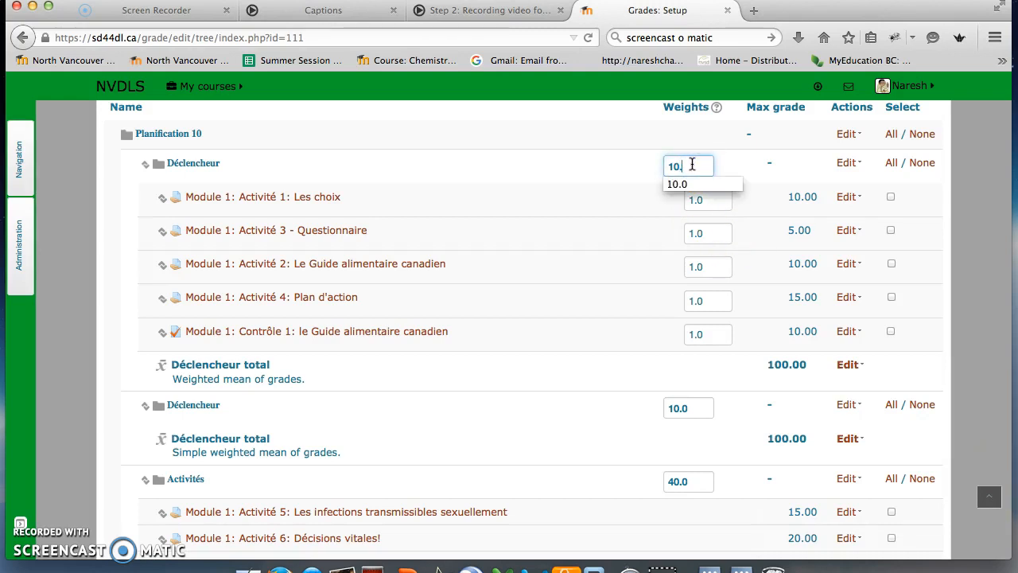
left_click(630, 177)
scroll(628, 175, "down", 5)
scroll(628, 175, "up", 4)
scroll(629, 178, "down", 15)
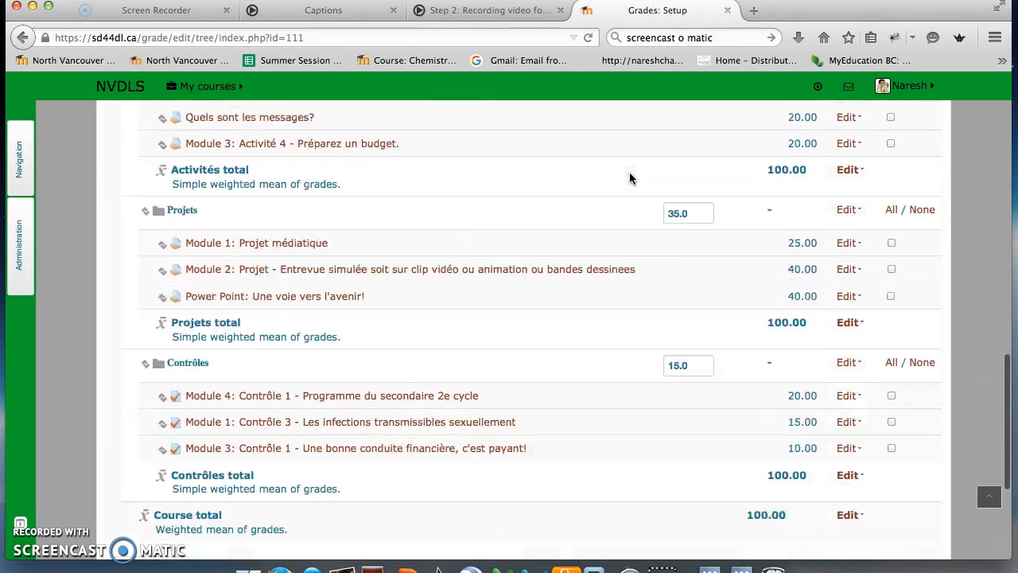
left_click(166, 341)
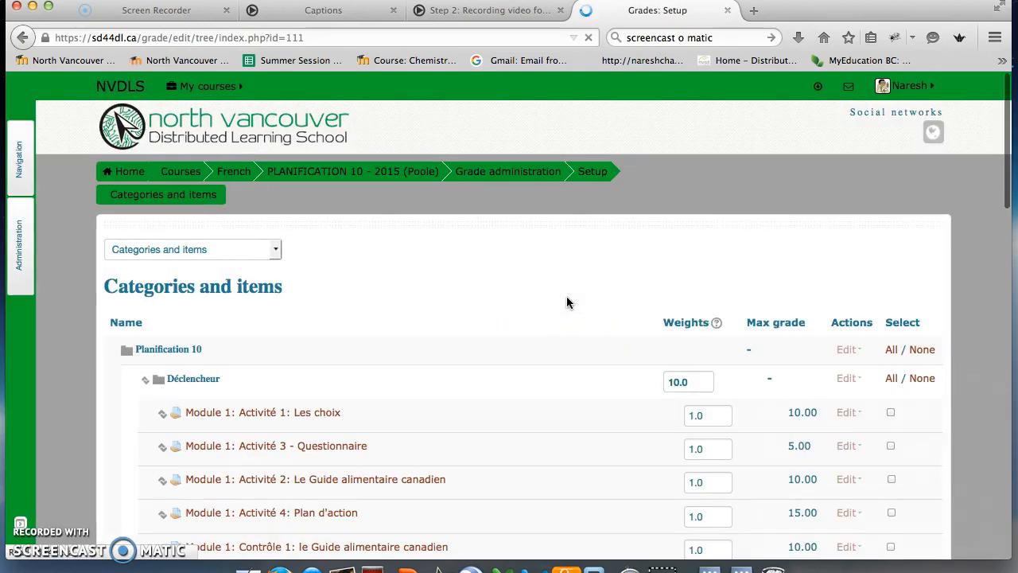
Delete the empty Déclencheur category that uses the simple weighted mean of grades, confirming the deletion.
left_click(677, 302)
scroll(679, 306, "down", 3)
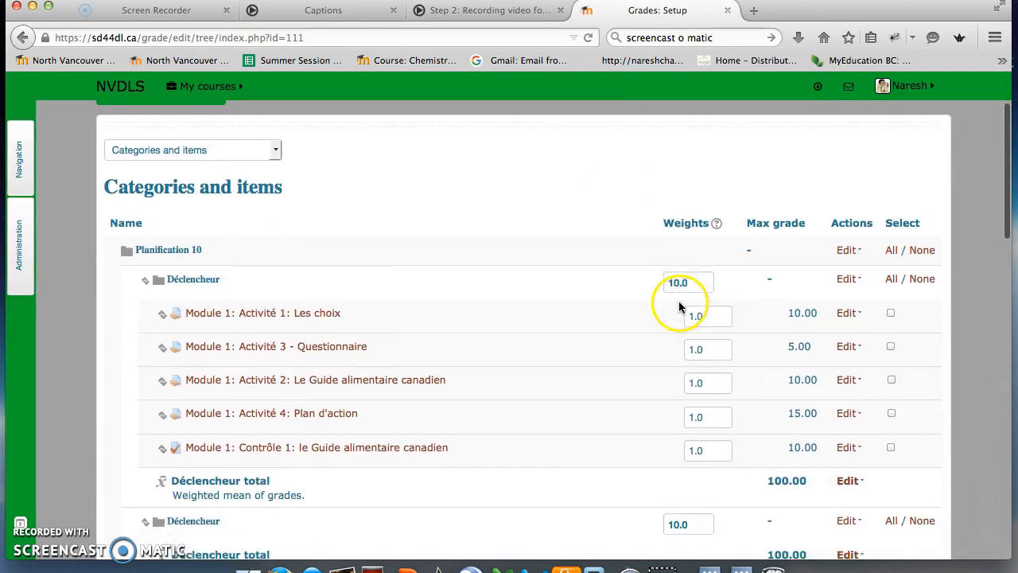
scroll(678, 306, "down", 2)
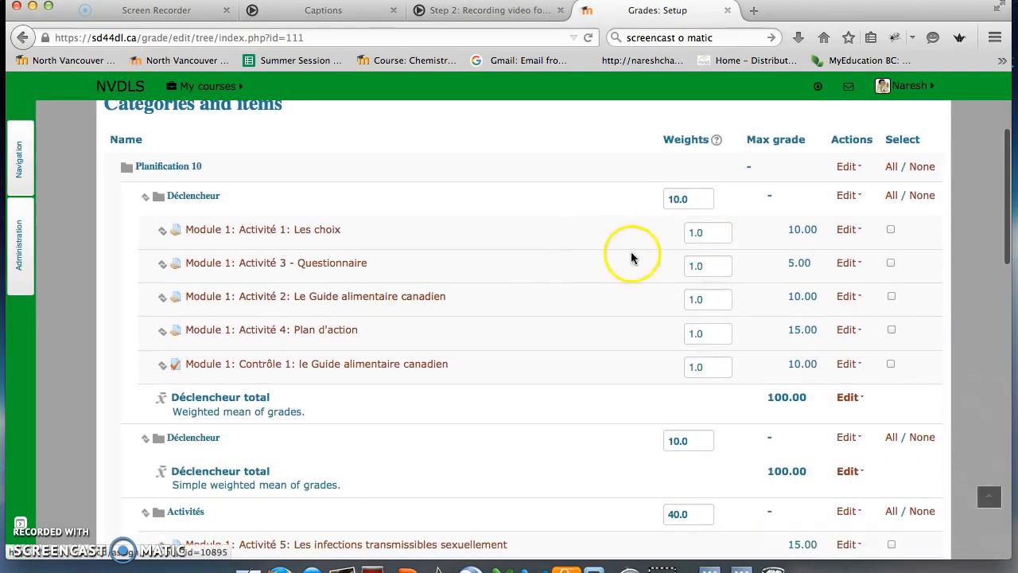
scroll(557, 382, "down", 2)
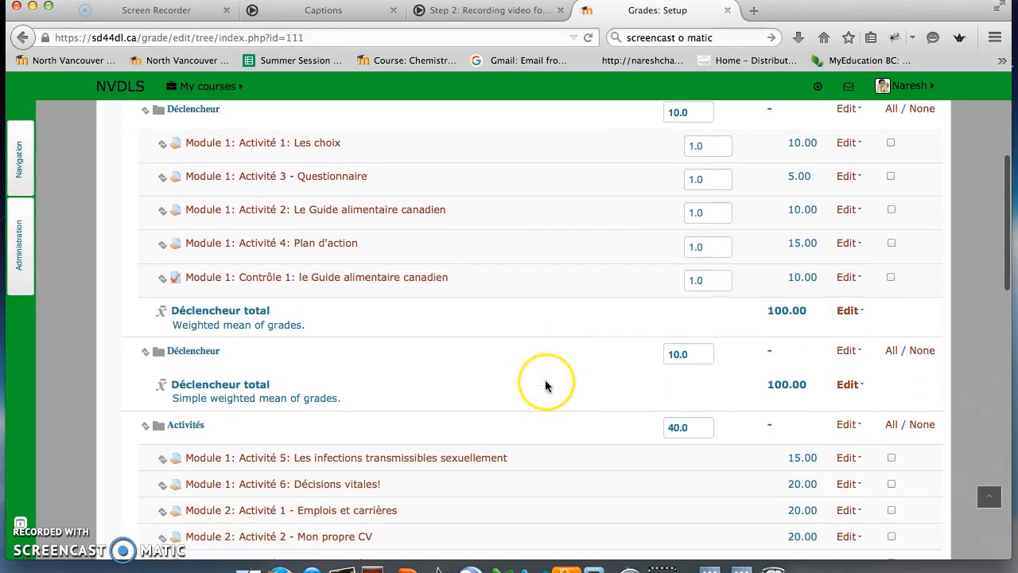
scroll(338, 370, "down", 2)
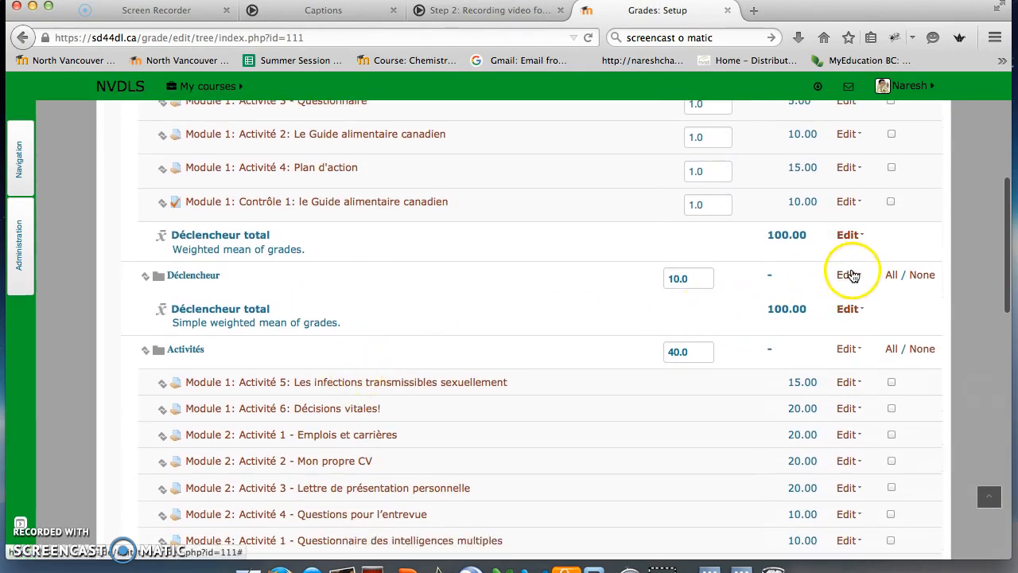
left_click(849, 279)
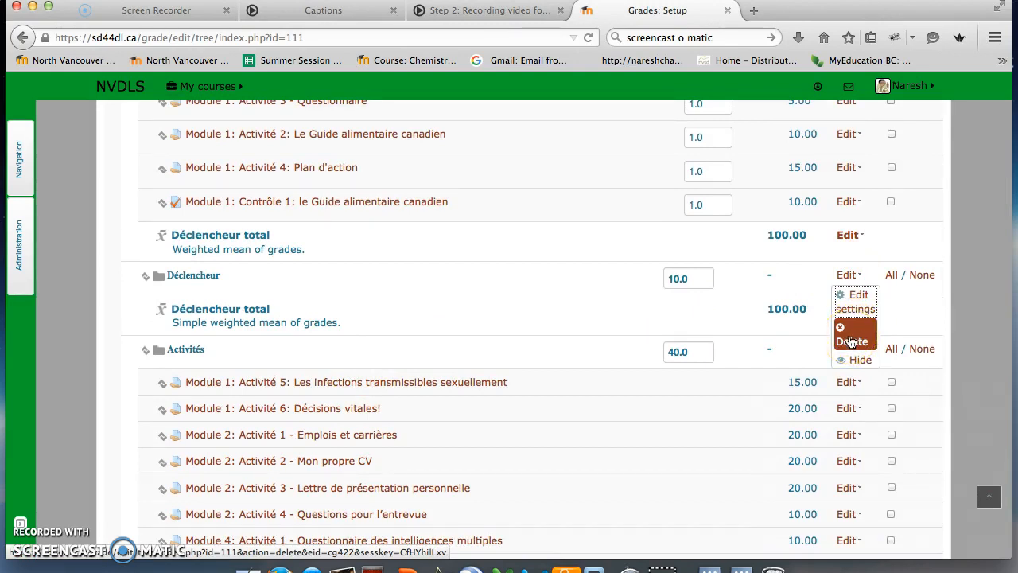
left_click(851, 340)
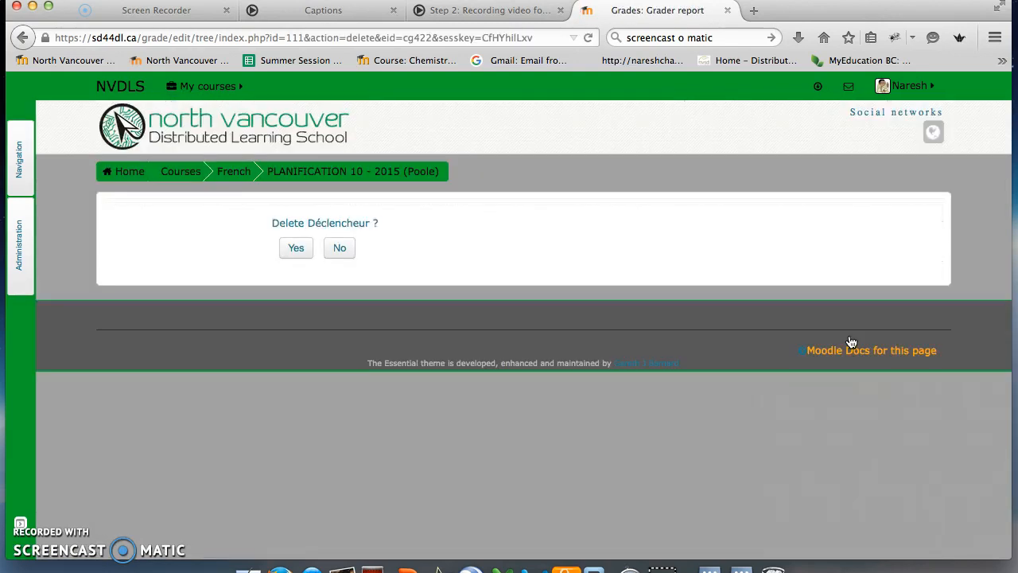
left_click(293, 248)
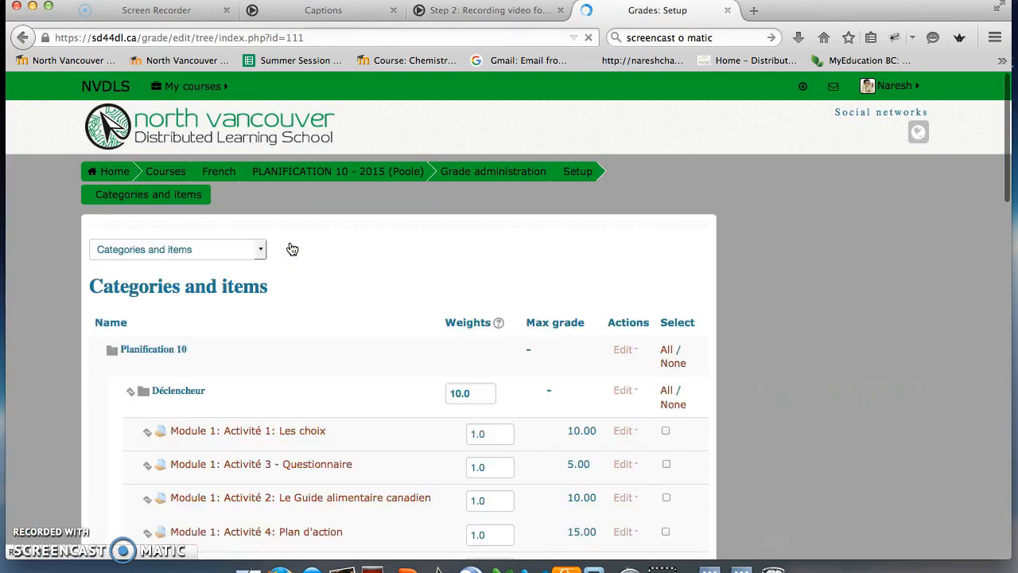
Review the remaining grade categories and open the User report for the third student listed.
scroll(633, 293, "down", 5)
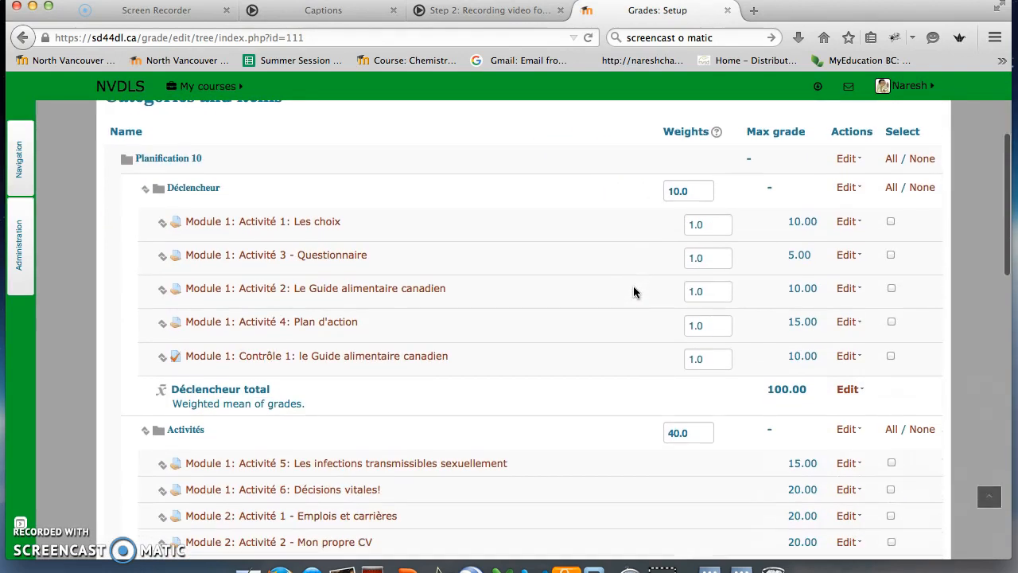
scroll(633, 292, "down", 1)
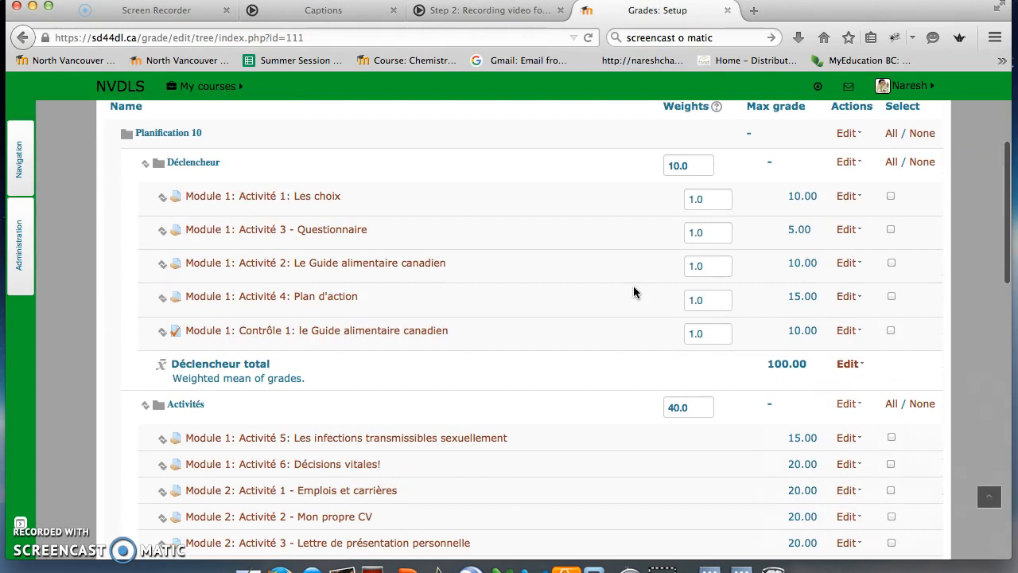
scroll(633, 292, "up", 1)
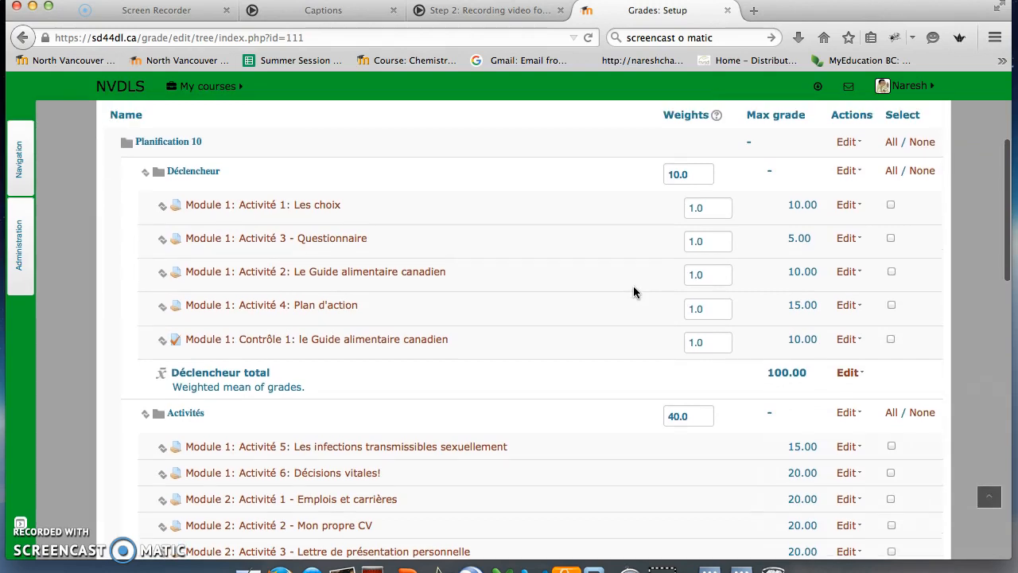
scroll(633, 292, "up", 2)
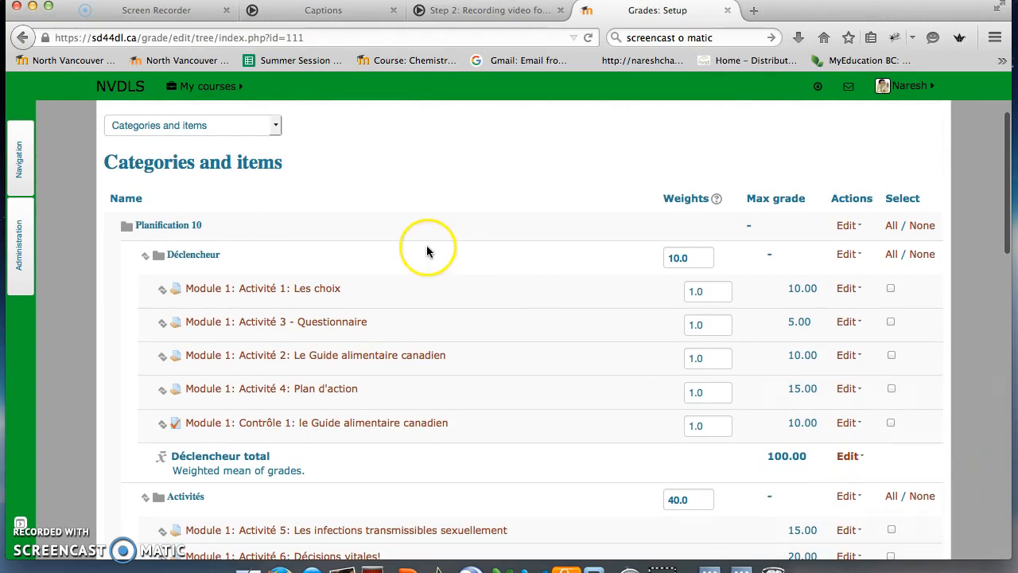
scroll(425, 247, "up", 2)
left_click(279, 205)
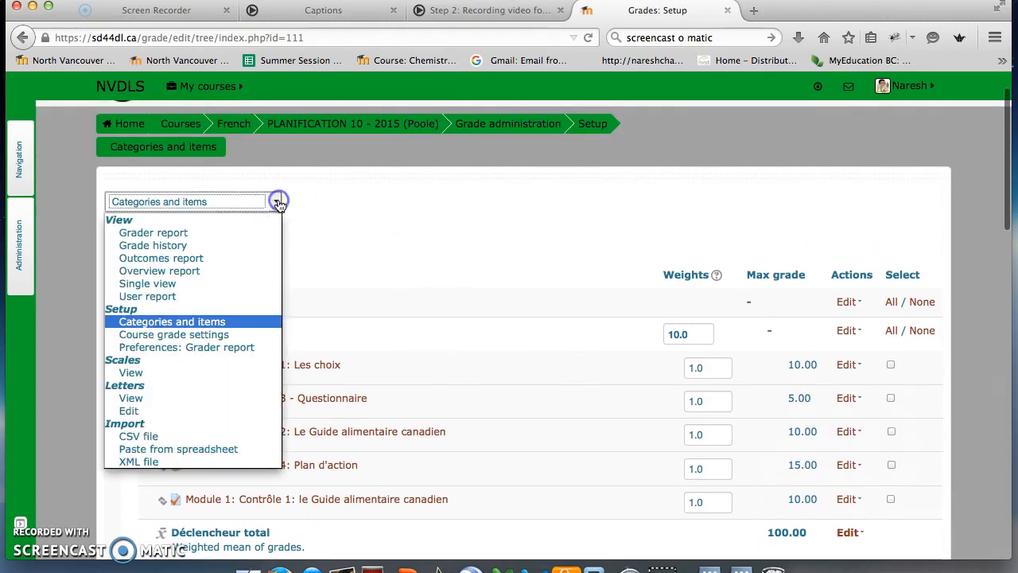
left_click(171, 299)
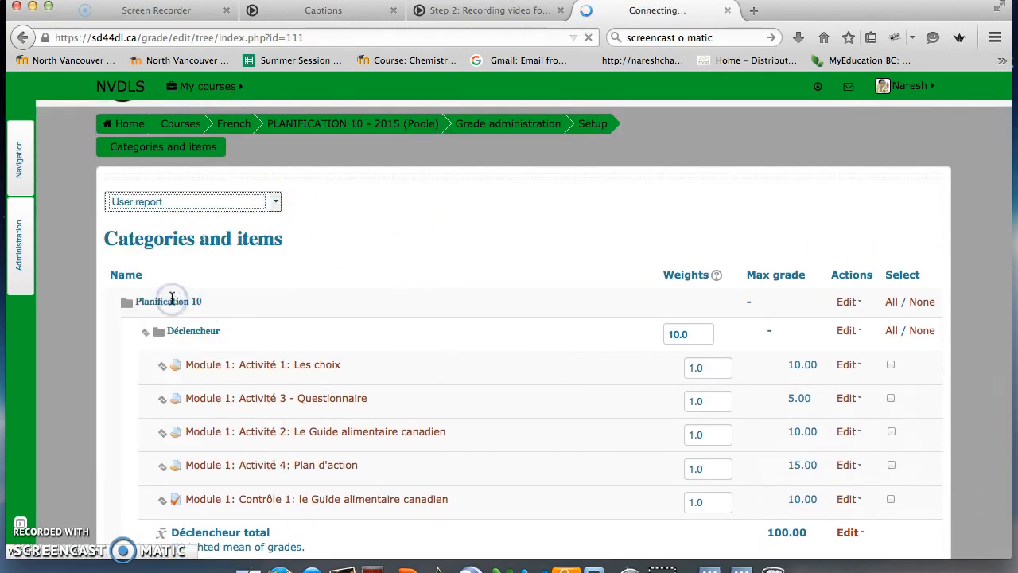
scroll(506, 274, "down", 3)
scroll(507, 275, "down", 2)
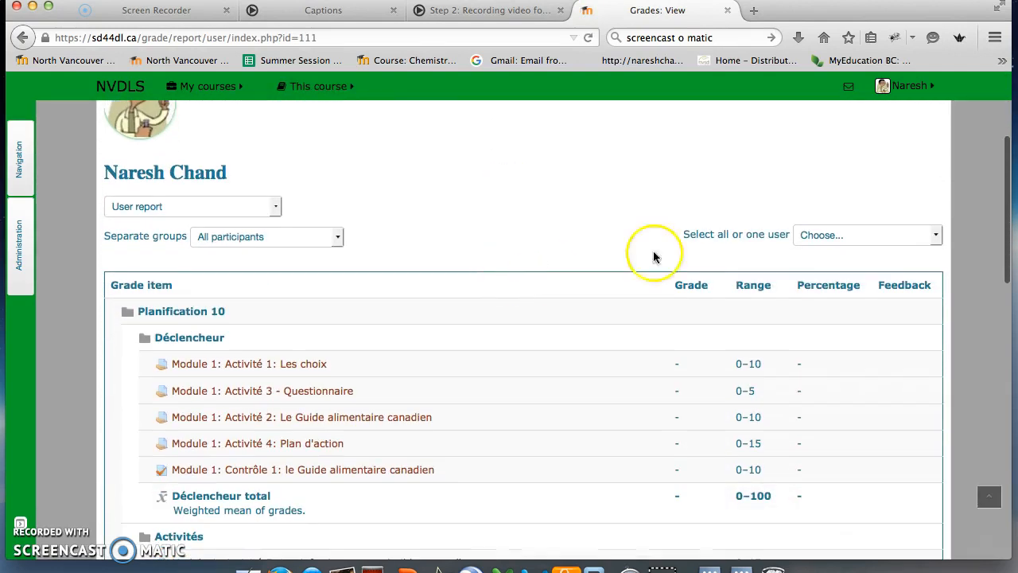
left_click(817, 237)
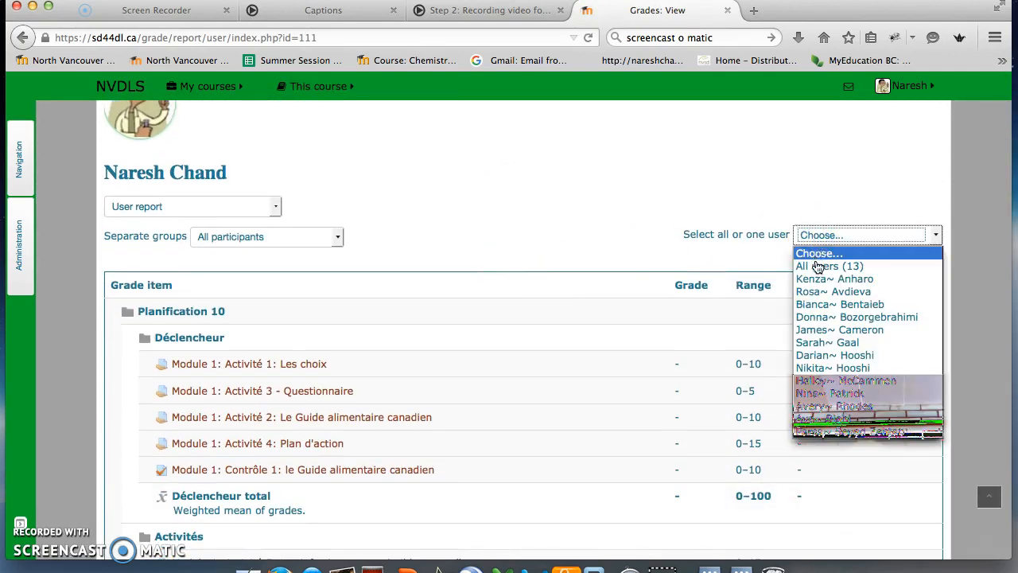
left_click(816, 306)
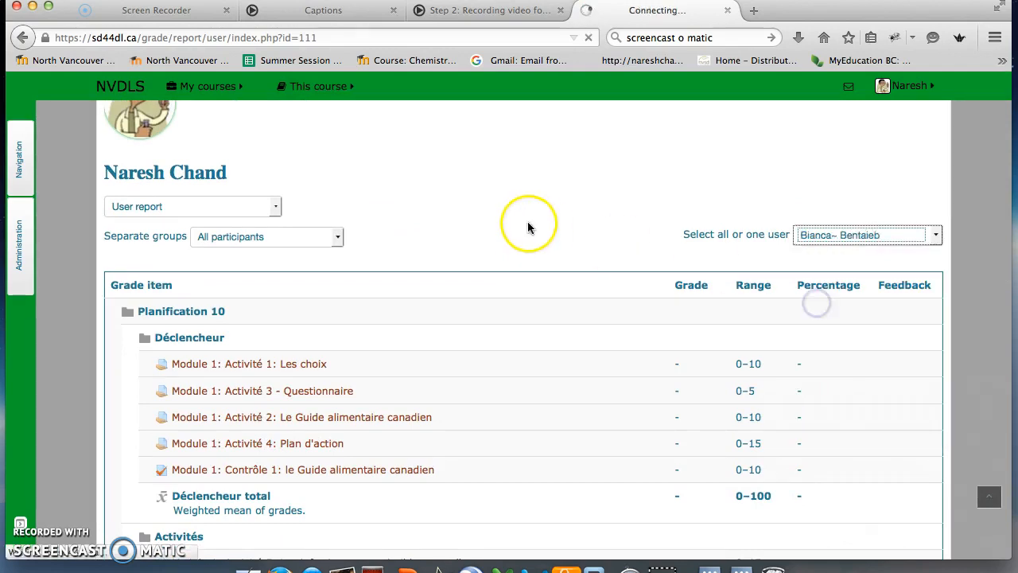
Examine the student's Déclencheur item grades, the Déclencheur total percentage and the course total.
scroll(517, 227, "down", 8)
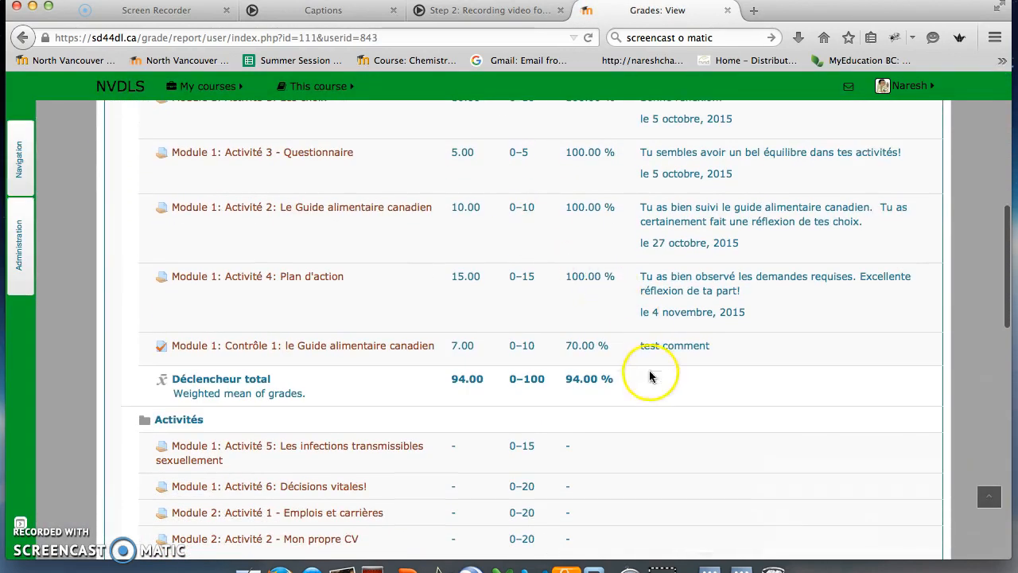
scroll(635, 385, "up", 7)
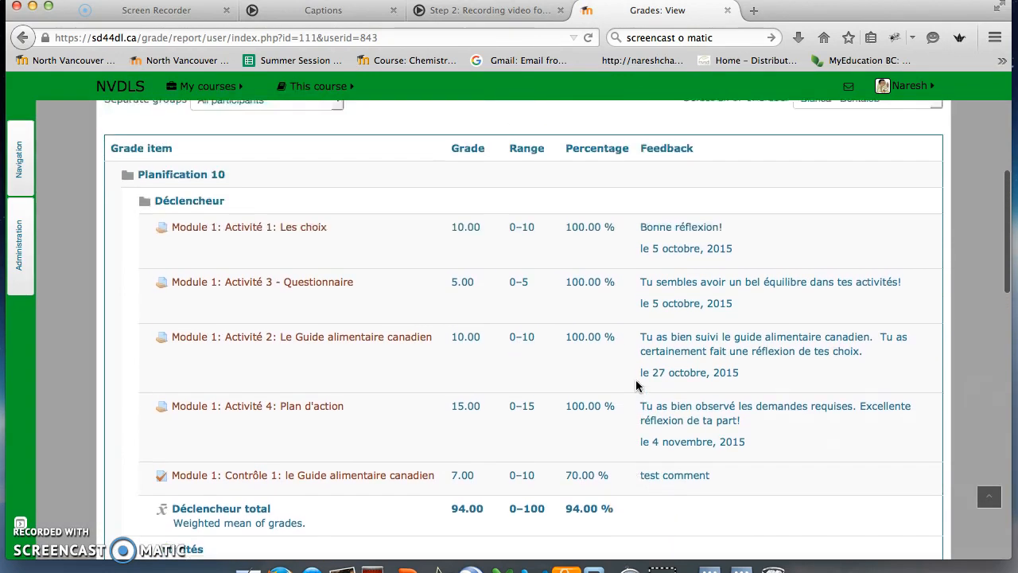
scroll(636, 386, "down", 6)
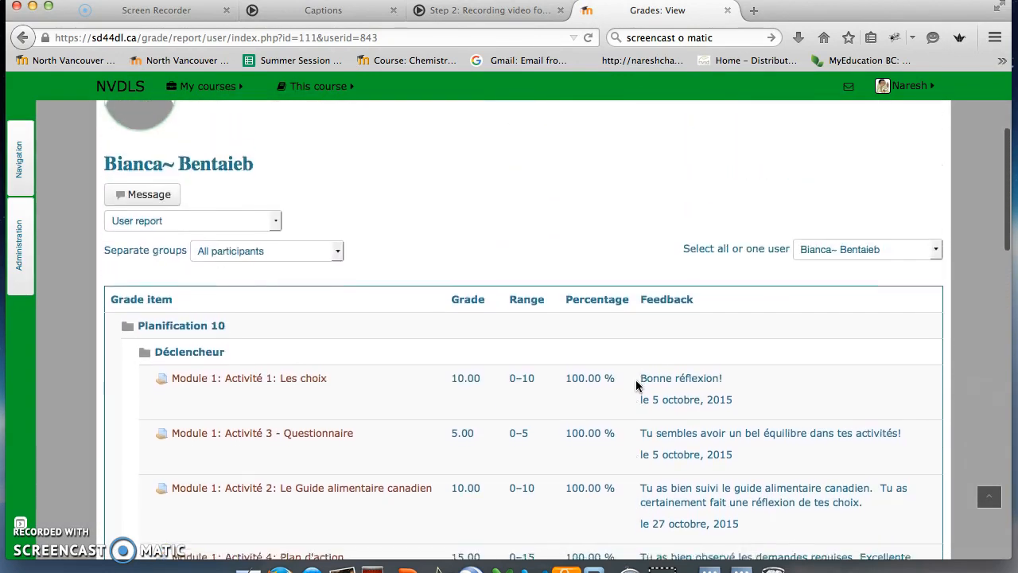
left_click(620, 381)
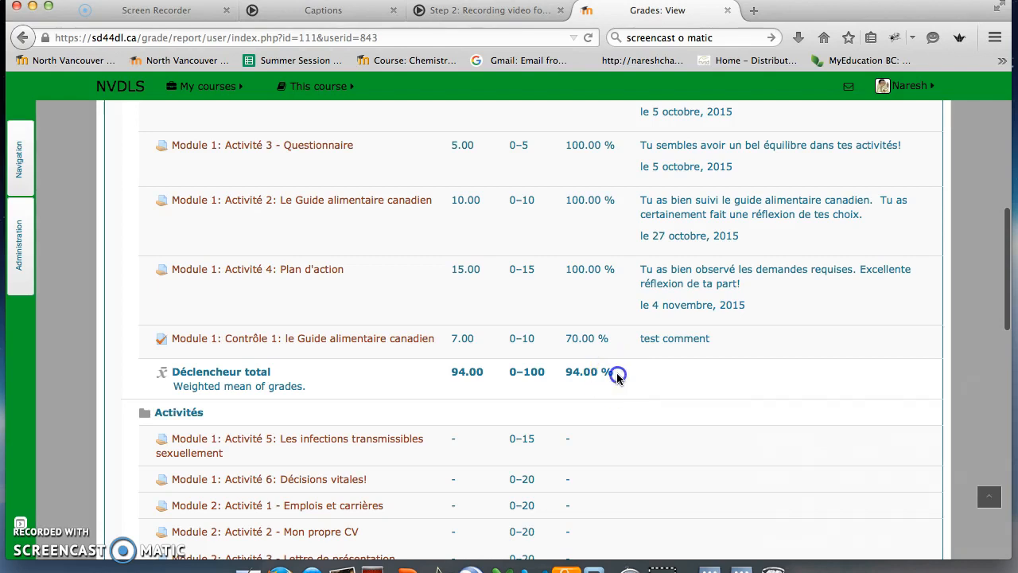
left_click_drag(555, 374, 625, 373)
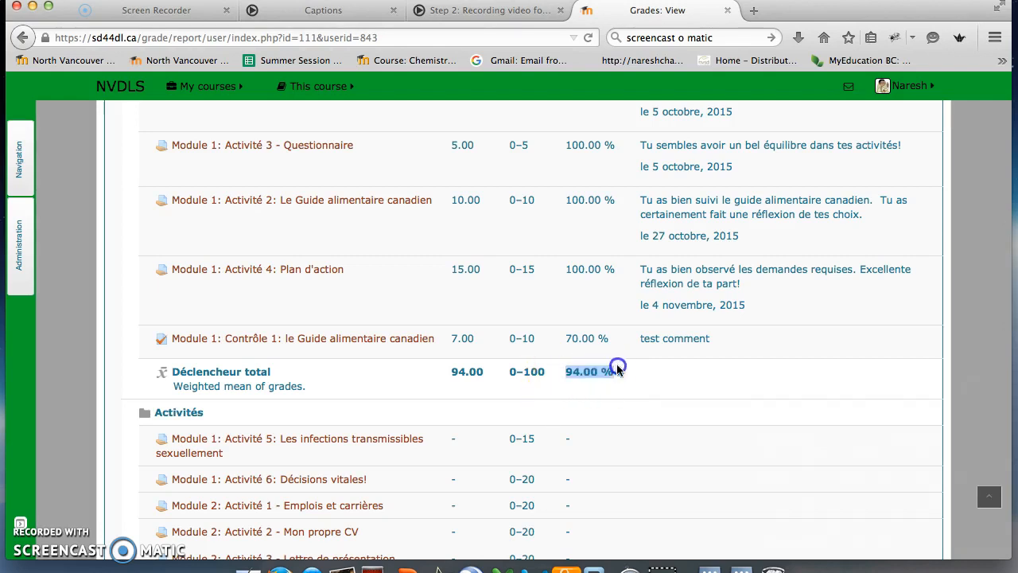
left_click(652, 377)
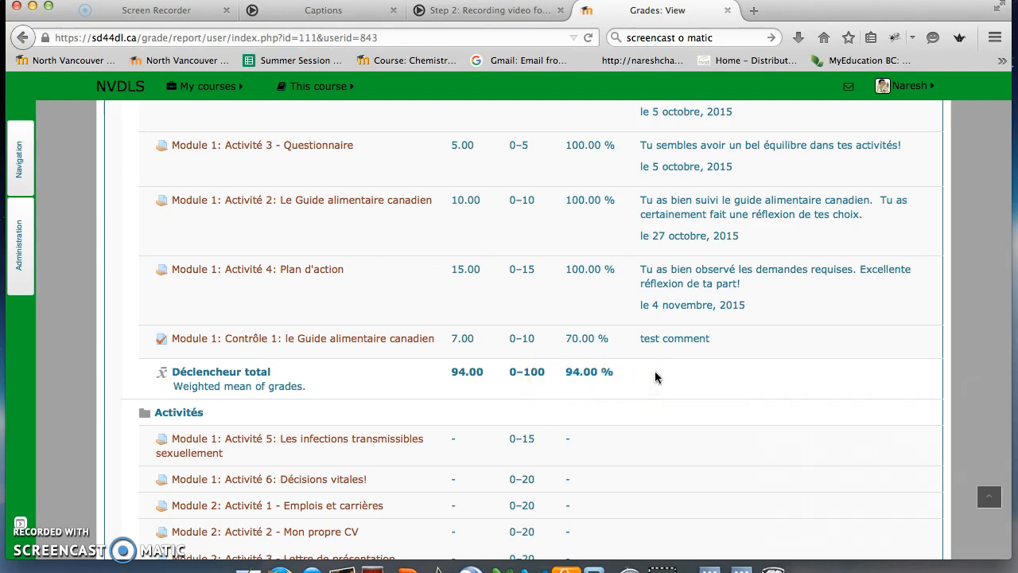
scroll(655, 372, "down", 15)
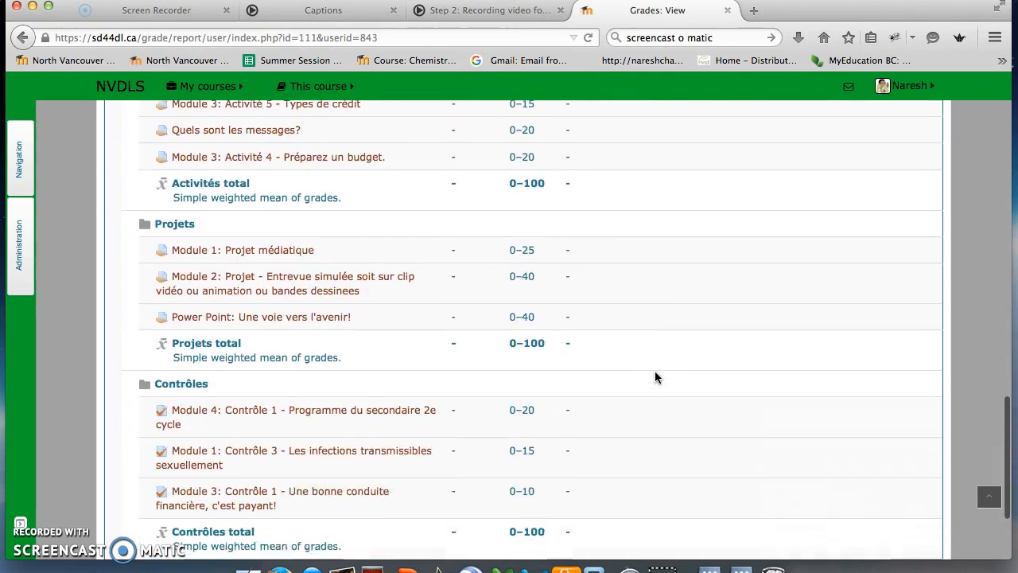
scroll(655, 377, "down", 3)
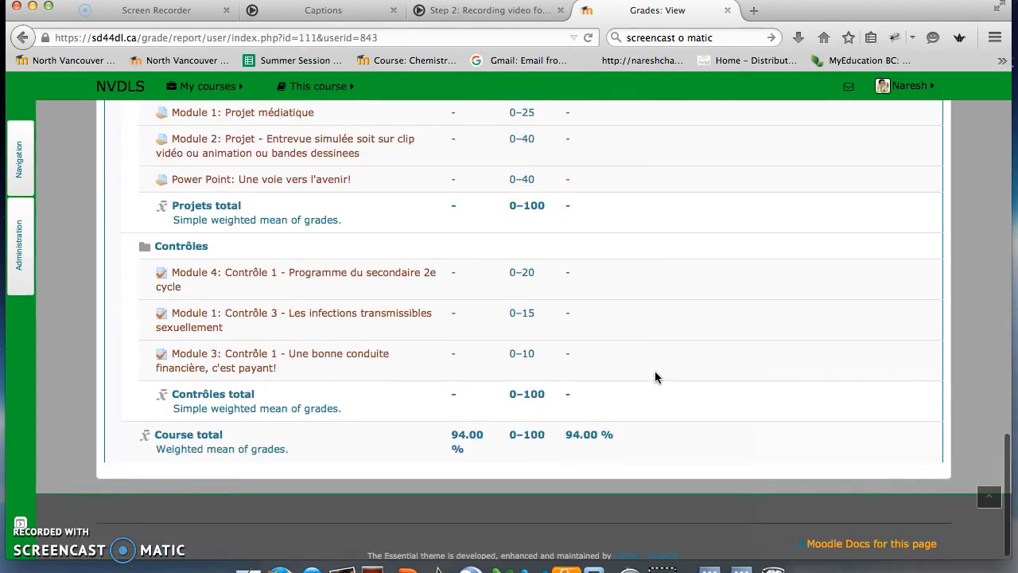
Show the User report for all users and examine the first student's category totals and course total.
scroll(655, 377, "up", 20)
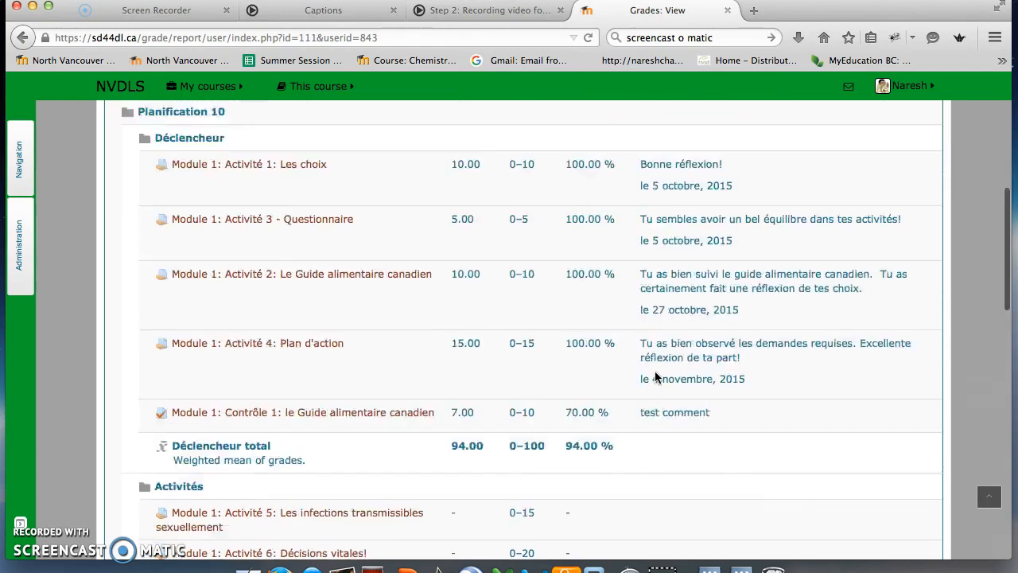
scroll(655, 378, "up", 8)
left_click(827, 341)
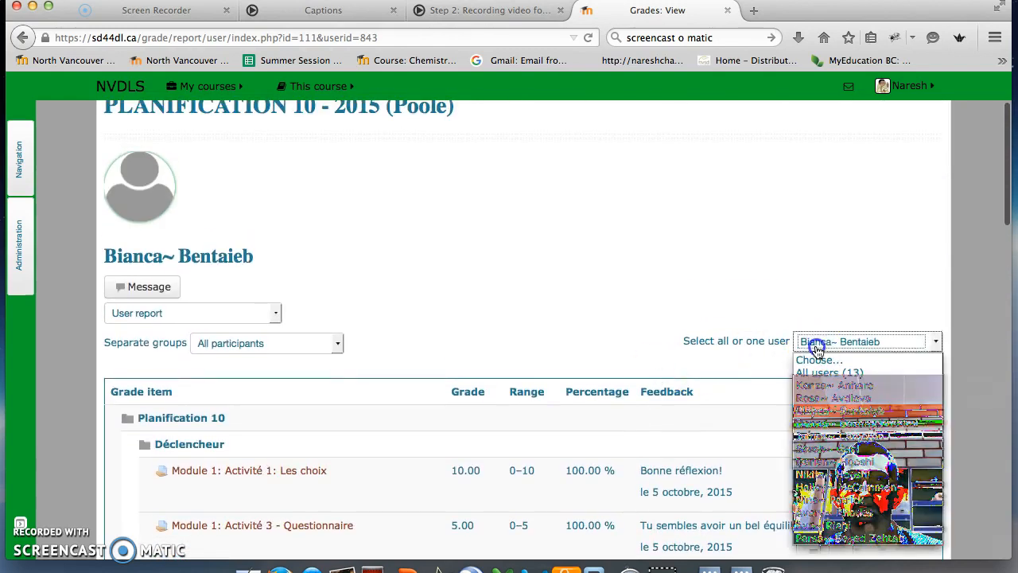
left_click(826, 372)
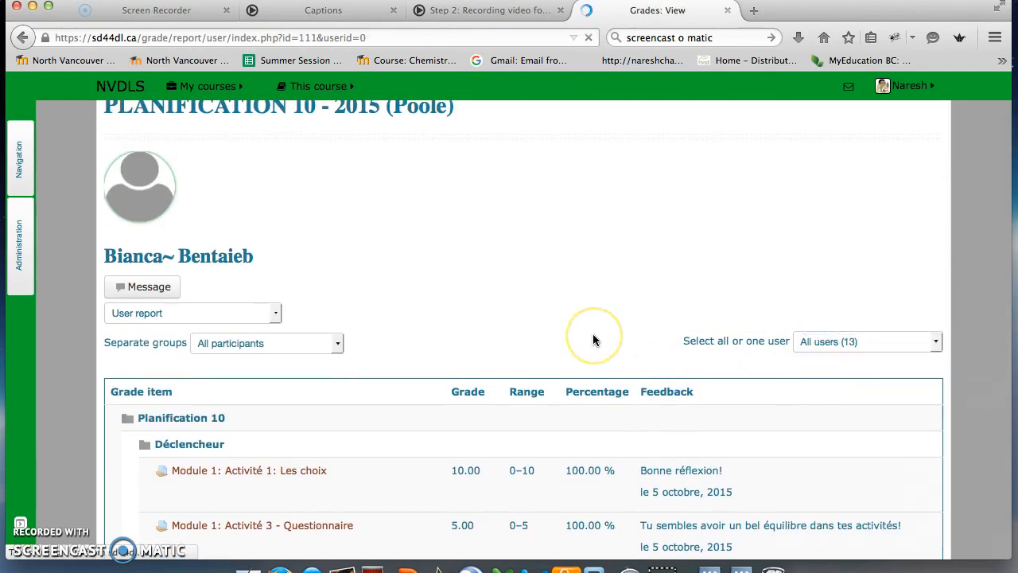
scroll(536, 341, "down", 10)
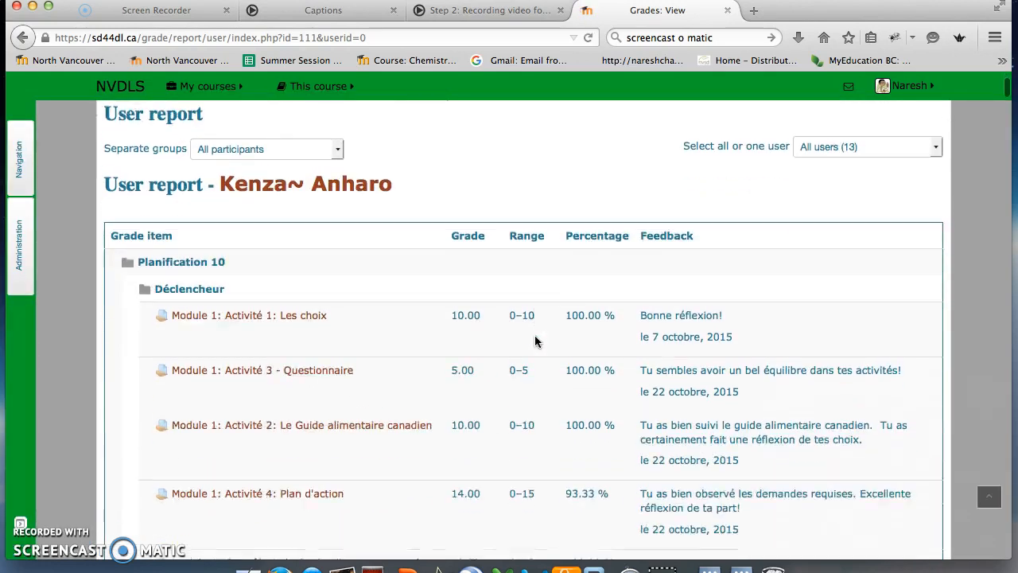
scroll(534, 341, "down", 12)
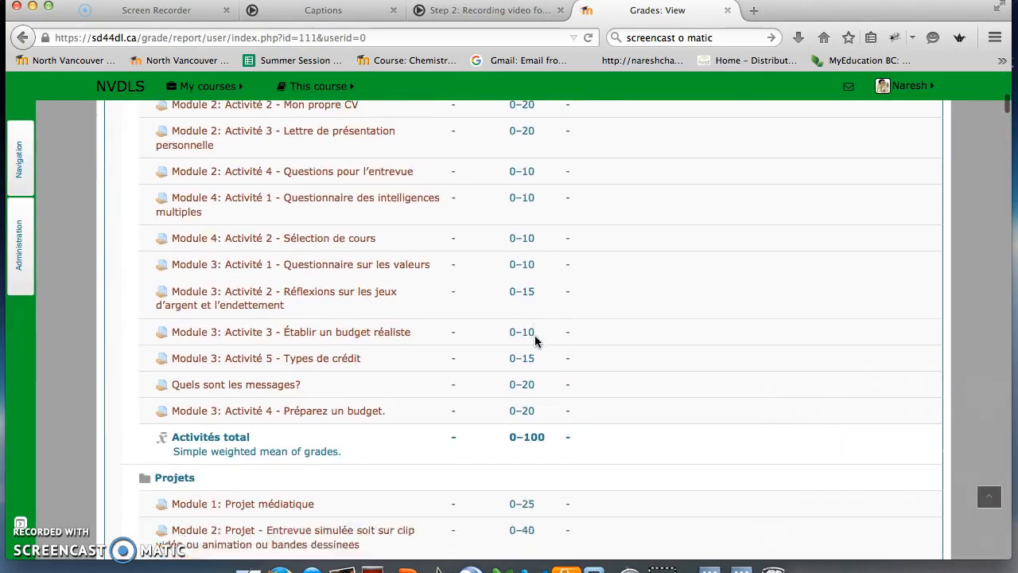
scroll(535, 341, "down", 4)
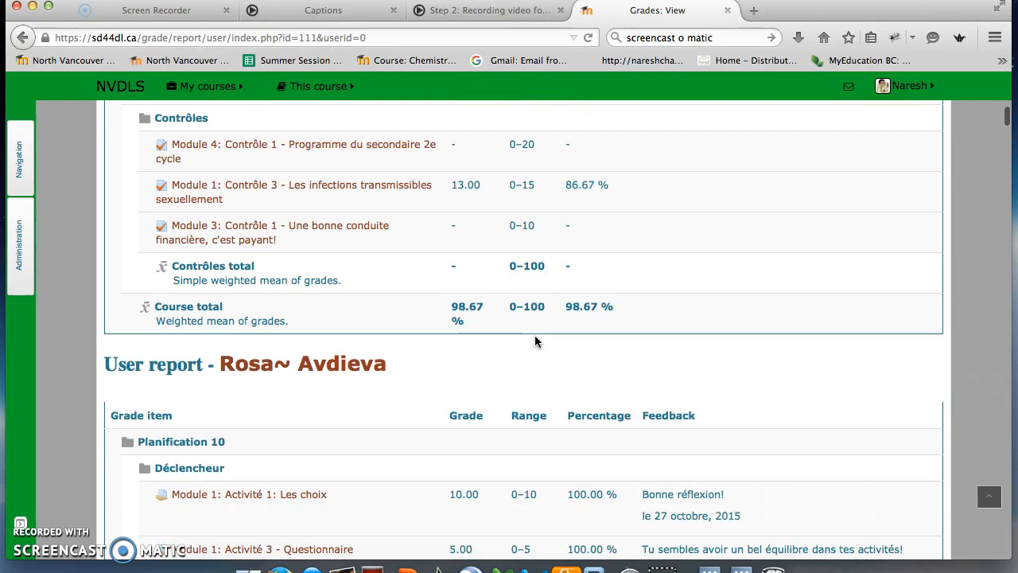
Compare the Déclencheur total with the course total in the second, third and fourth students' user reports.
scroll(534, 340, "down", 10)
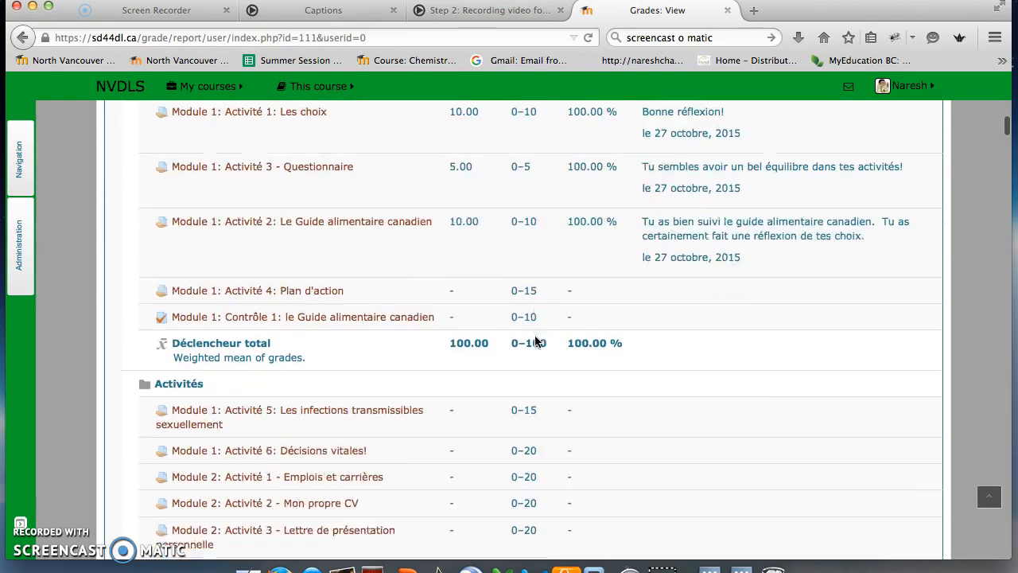
scroll(535, 340, "down", 8)
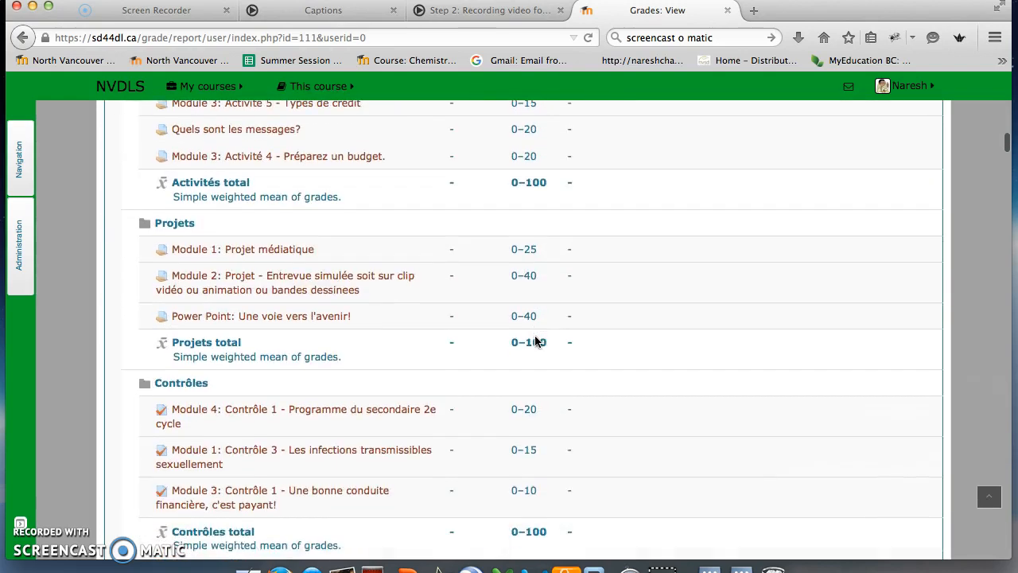
scroll(534, 341, "down", 3)
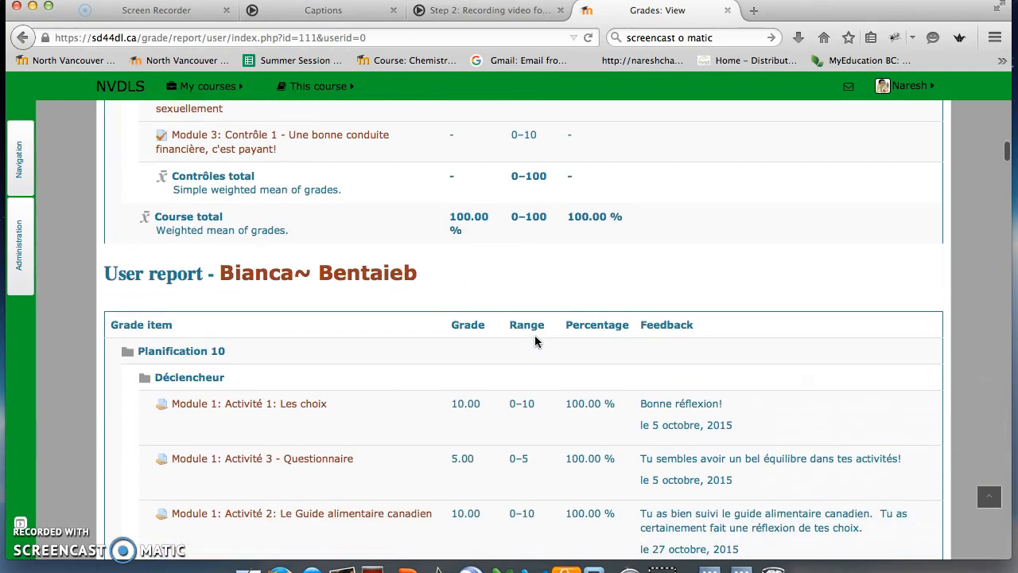
scroll(535, 340, "down", 7)
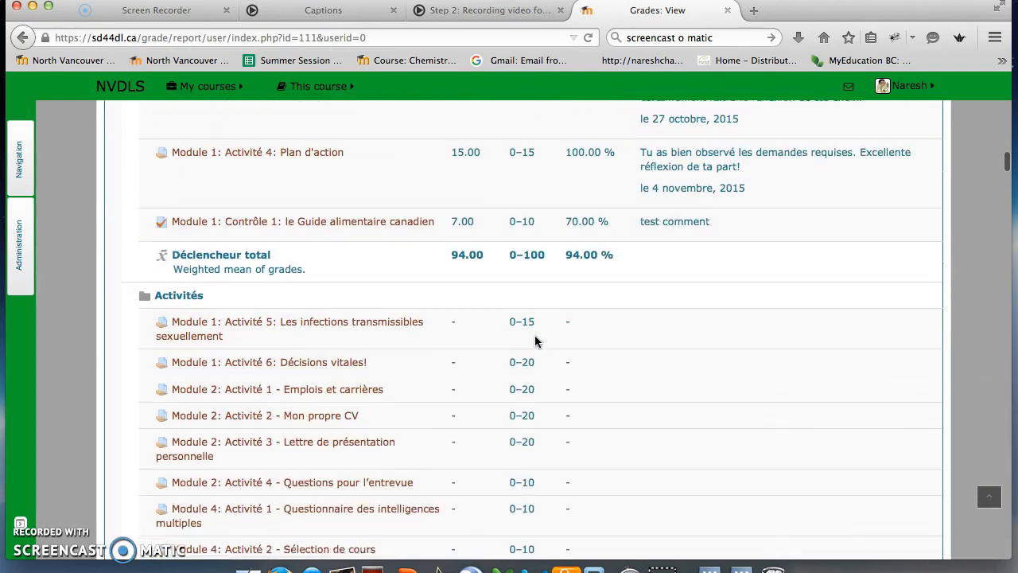
scroll(534, 341, "down", 11)
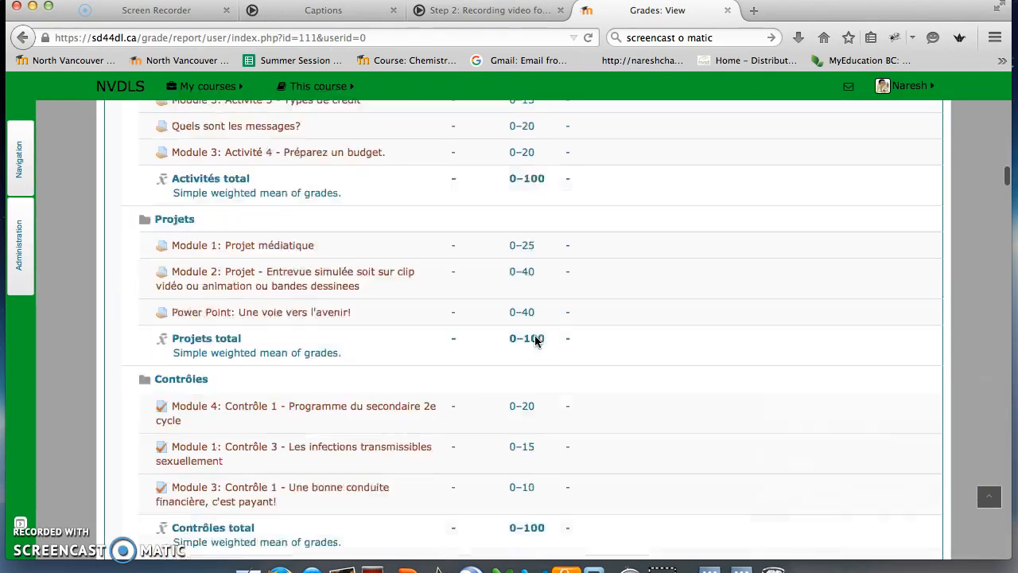
scroll(535, 340, "down", 6)
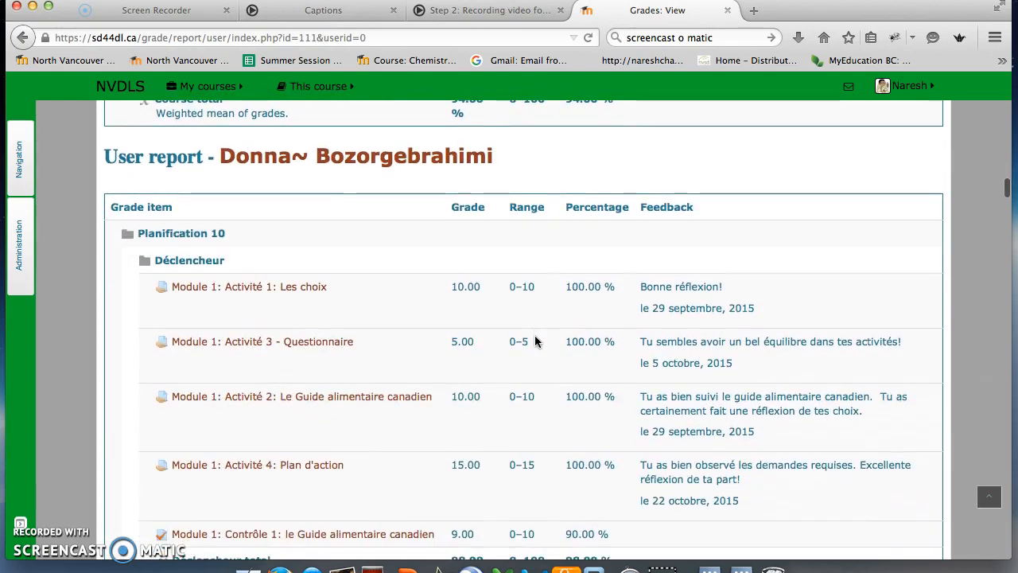
scroll(534, 341, "down", 5)
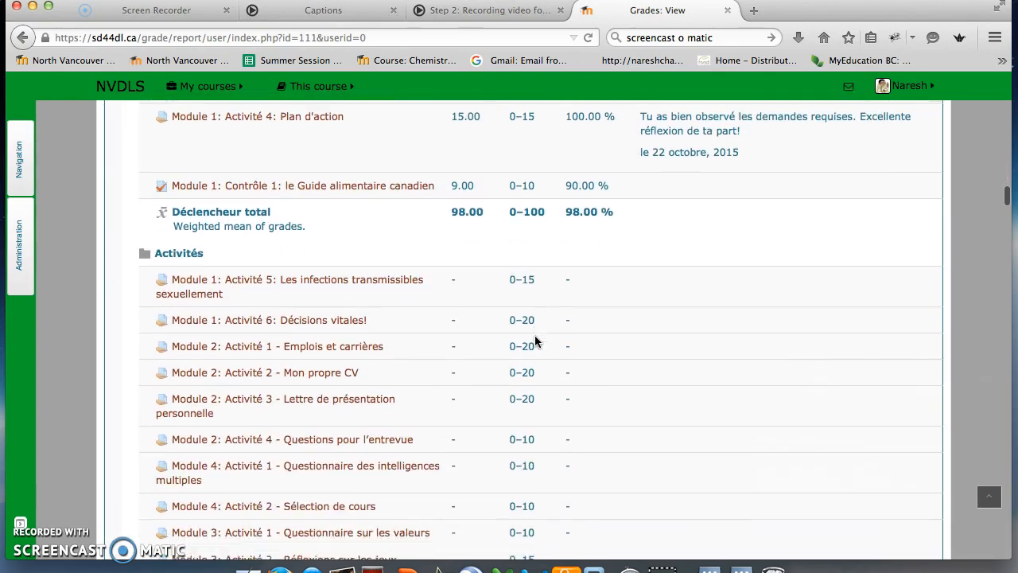
scroll(534, 340, "down", 5)
scroll(534, 341, "up", 3)
scroll(535, 335, "up", 5)
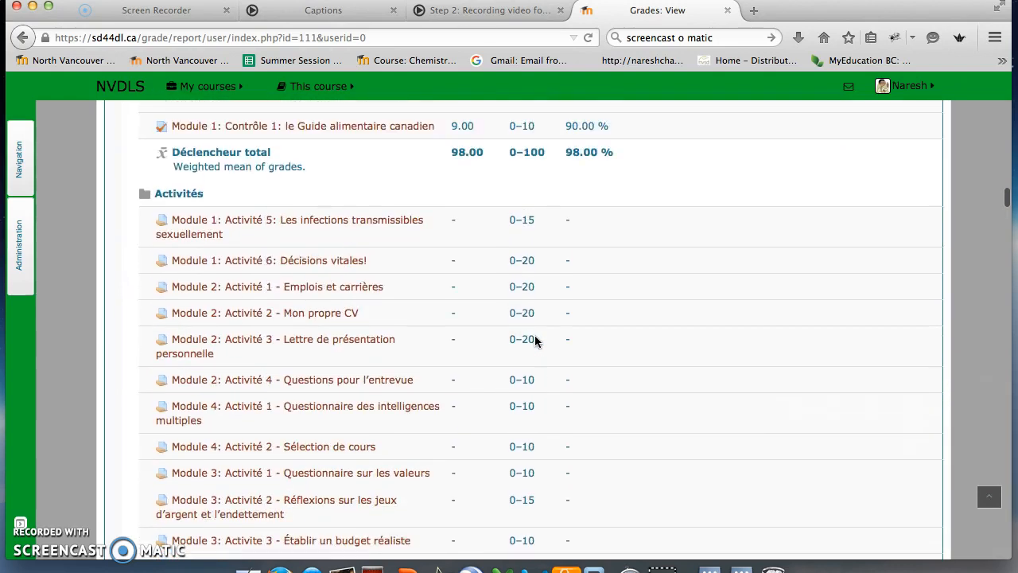
scroll(571, 279, "down", 8)
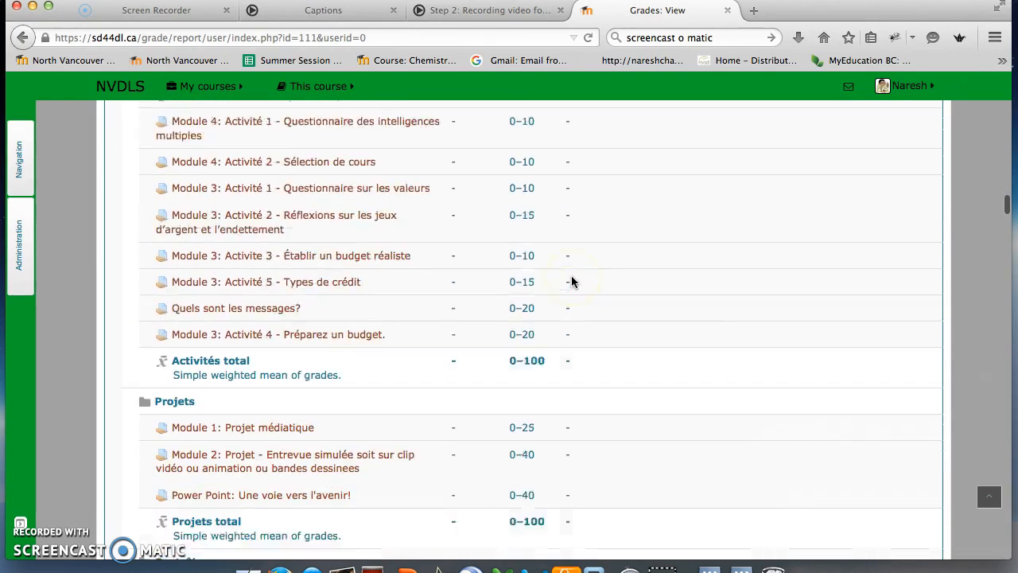
scroll(571, 279, "down", 6)
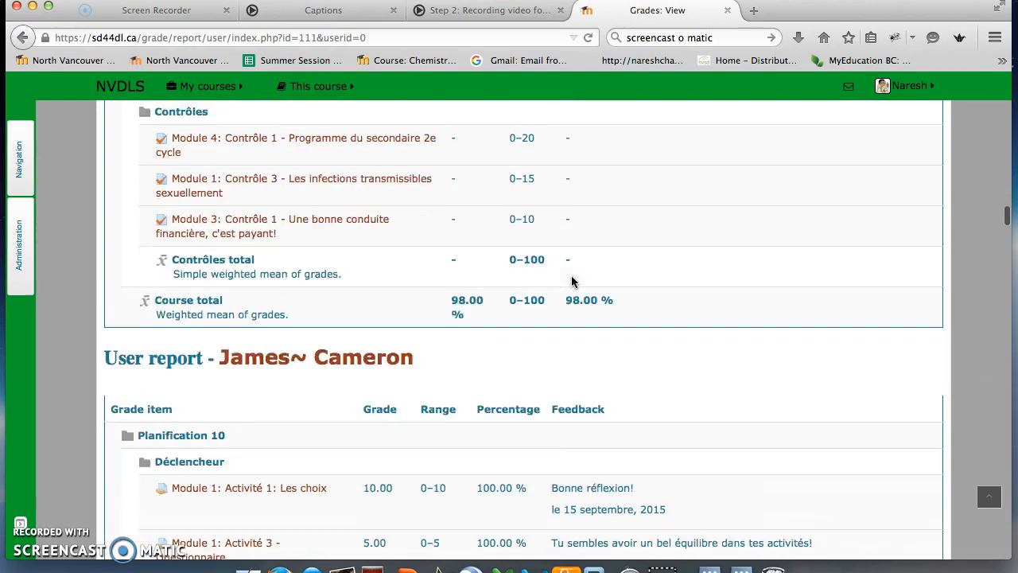
Examine the fifth student's Déclencheur and Activités grades, the remaining category totals and the course total.
scroll(571, 279, "down", 7)
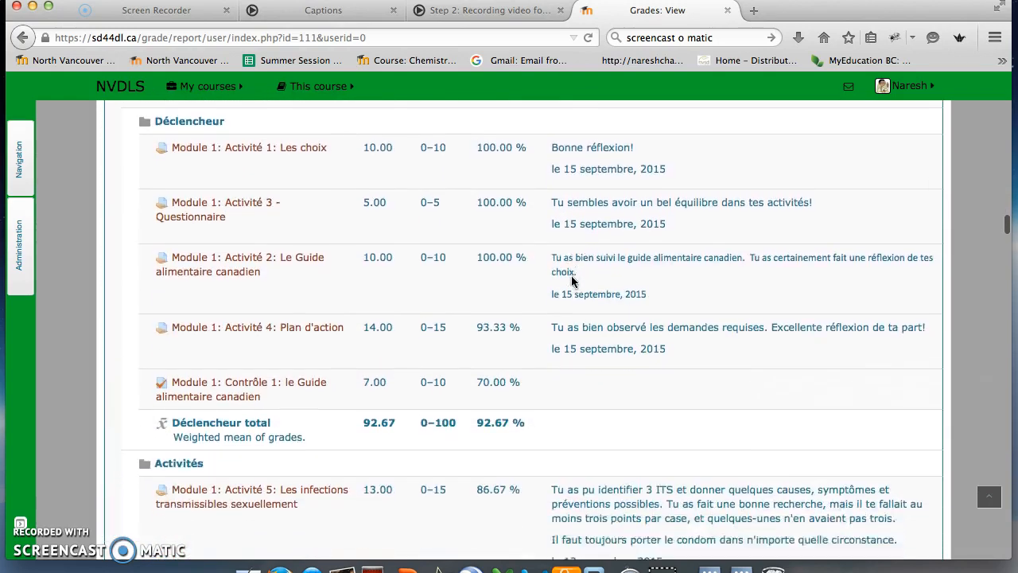
scroll(571, 280, "down", 11)
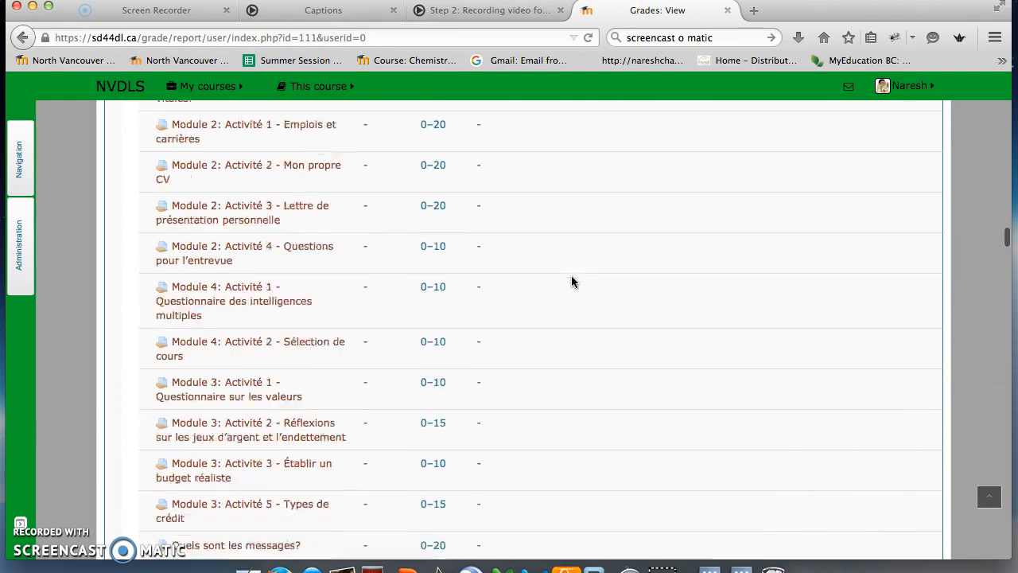
scroll(571, 281, "down", 2)
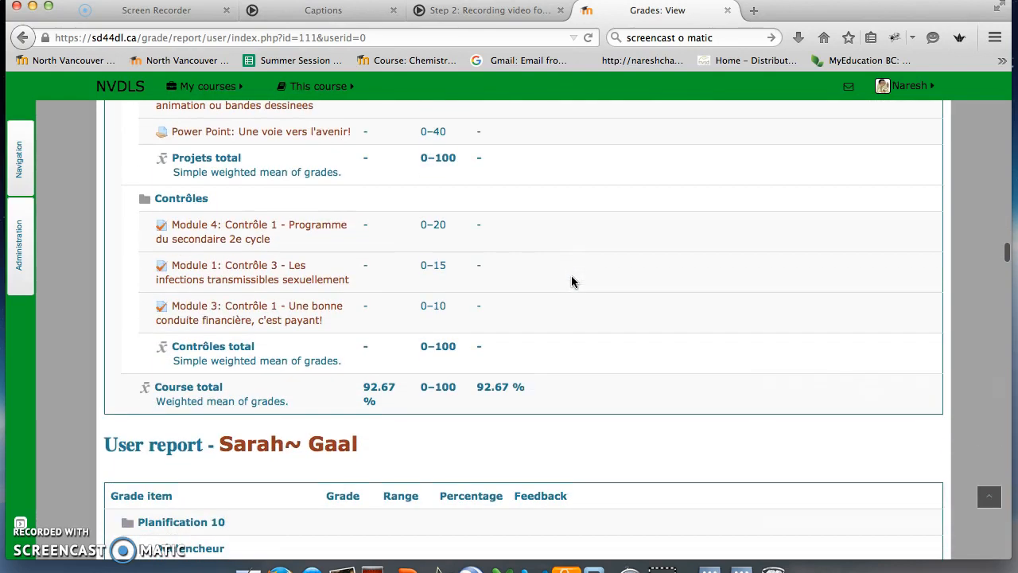
scroll(571, 282, "up", 4)
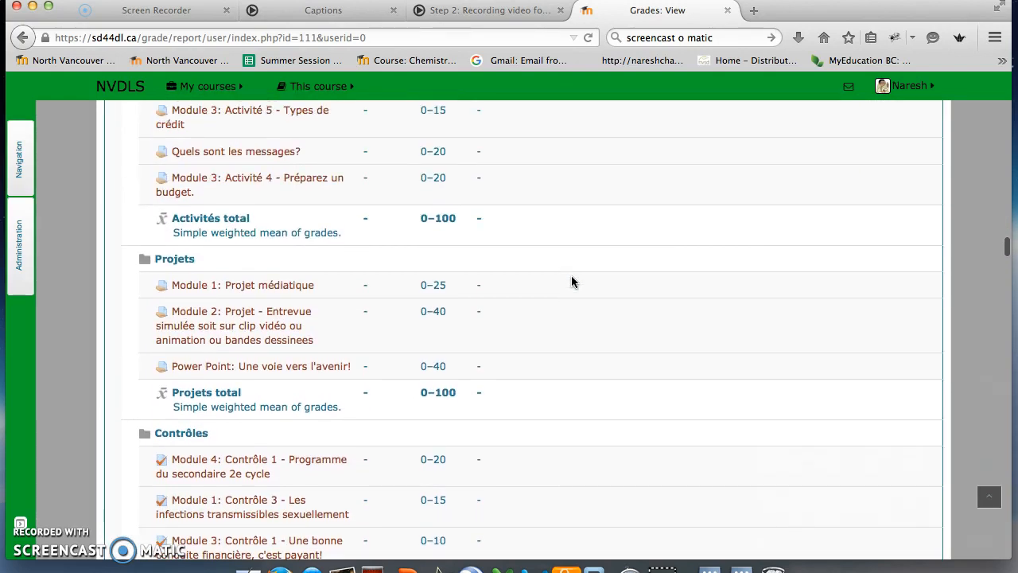
scroll(571, 281, "up", 3)
scroll(571, 280, "up", 3)
scroll(571, 280, "down", 2)
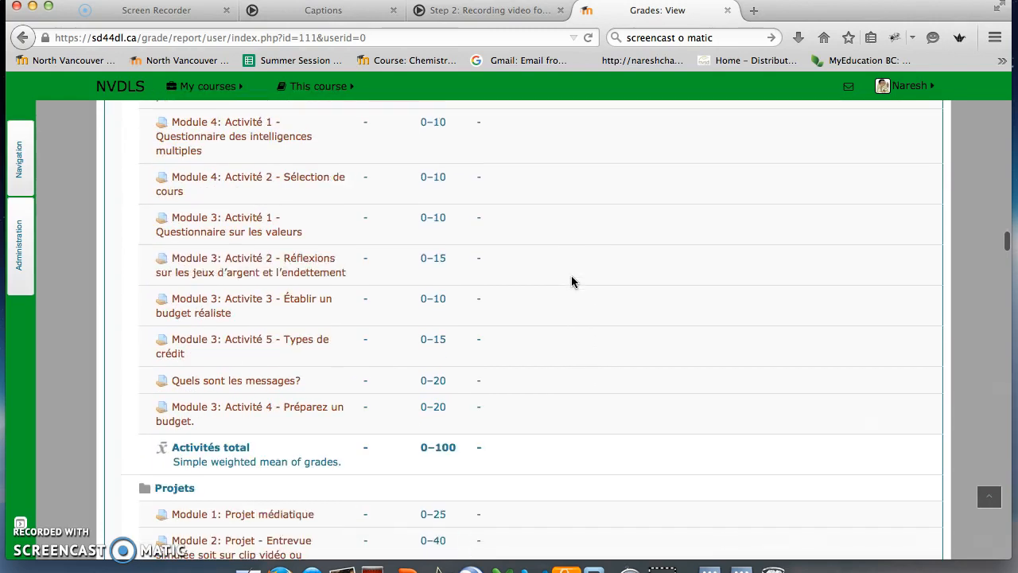
scroll(571, 282, "down", 8)
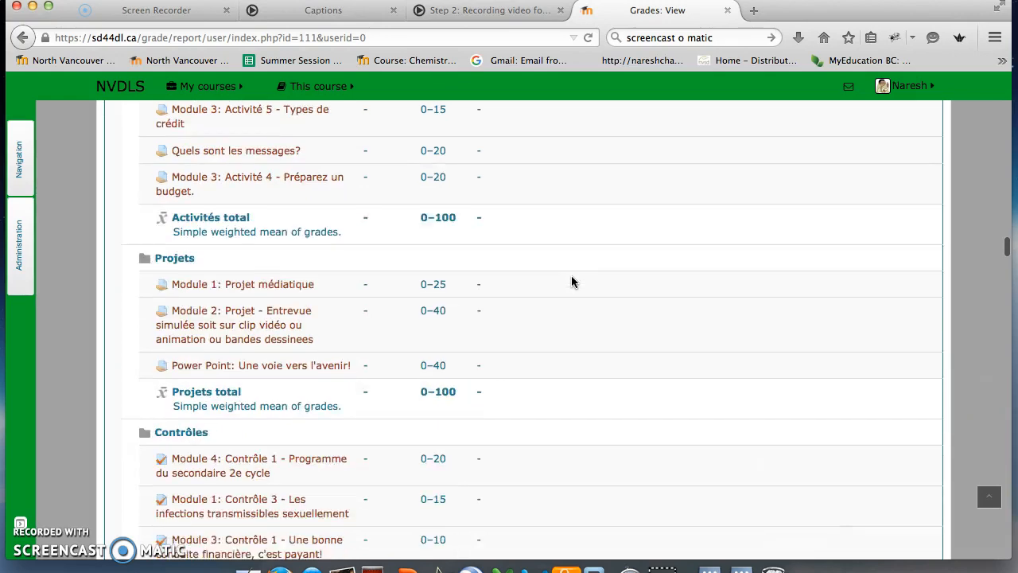
left_click(521, 287)
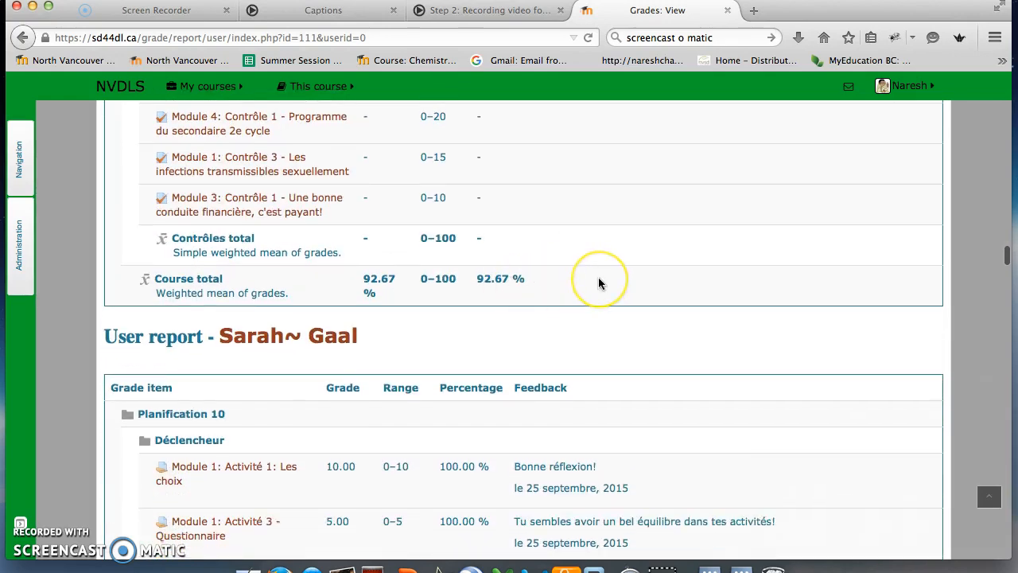
Return to the third student's user report and review the Déclencheur item grades, feedback and weighted category total.
scroll(598, 283, "up", 12)
scroll(598, 283, "up", 15)
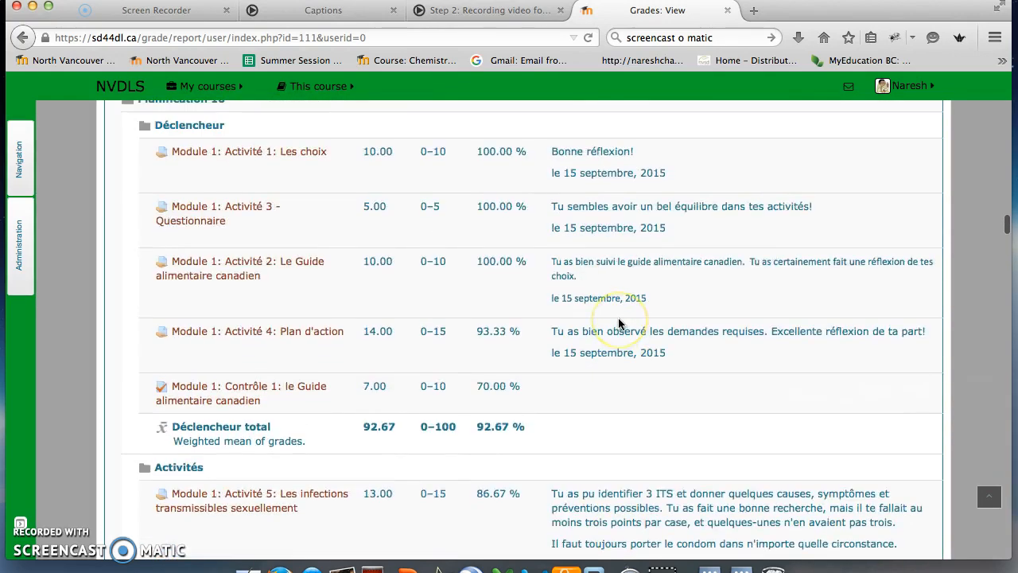
scroll(619, 323, "up", 14)
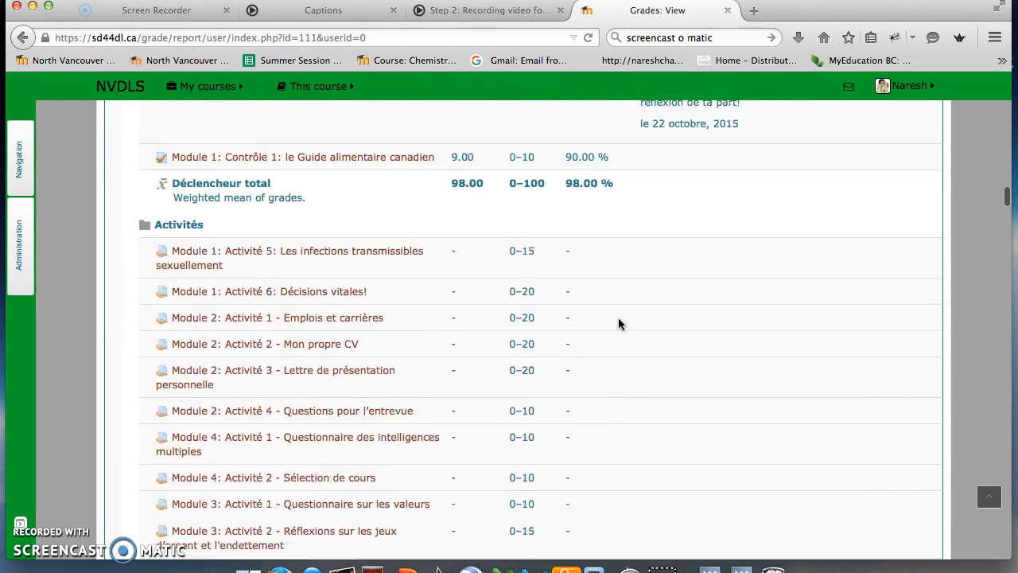
scroll(619, 324, "up", 11)
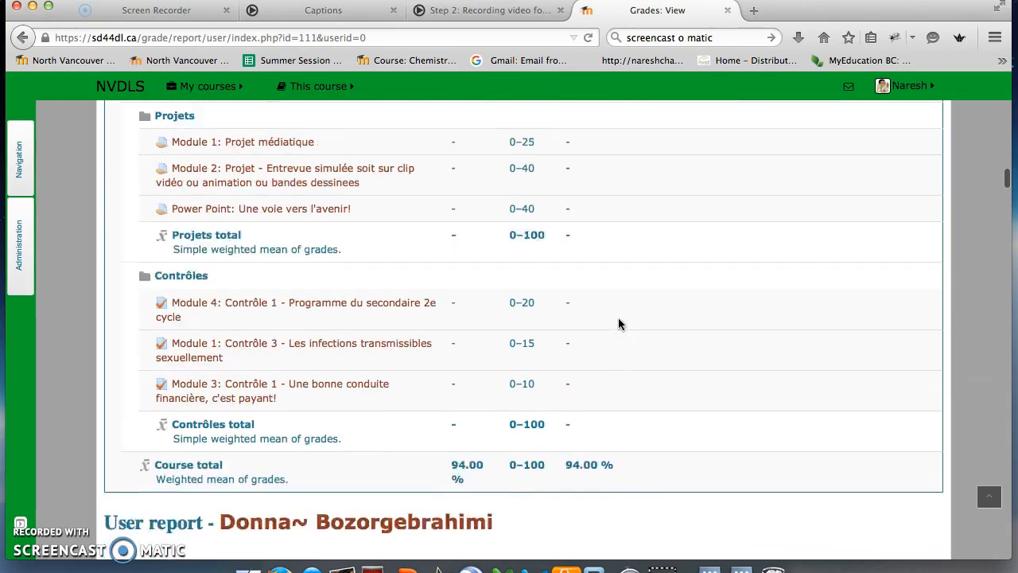
scroll(618, 324, "up", 7)
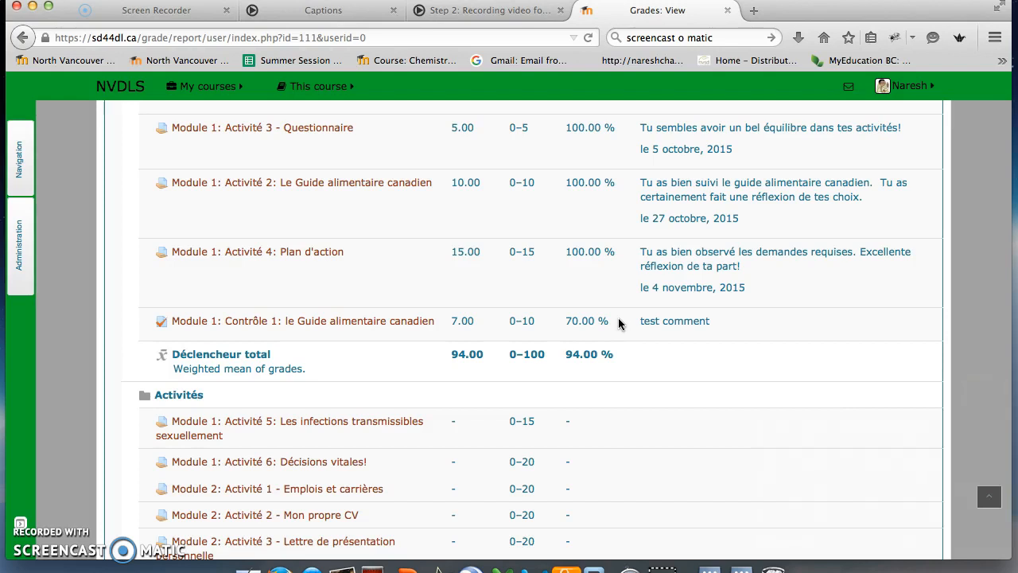
scroll(617, 317, "up", 3)
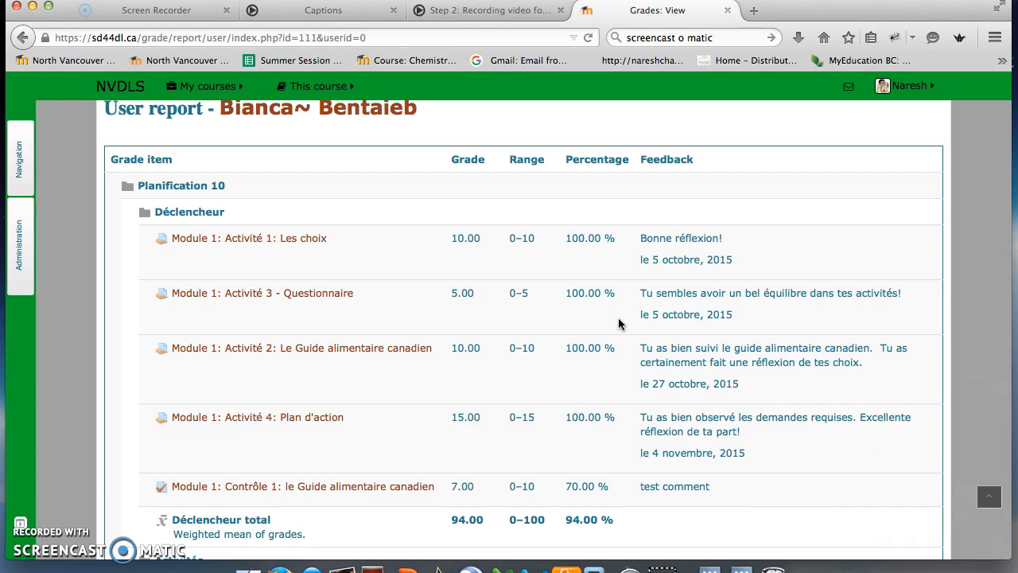
left_click(589, 351)
left_click(394, 447)
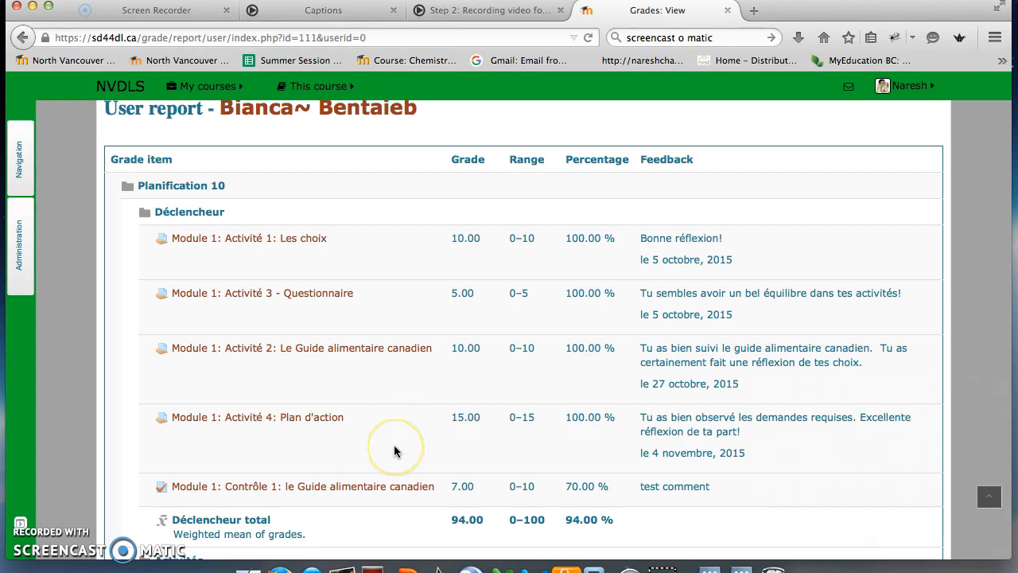